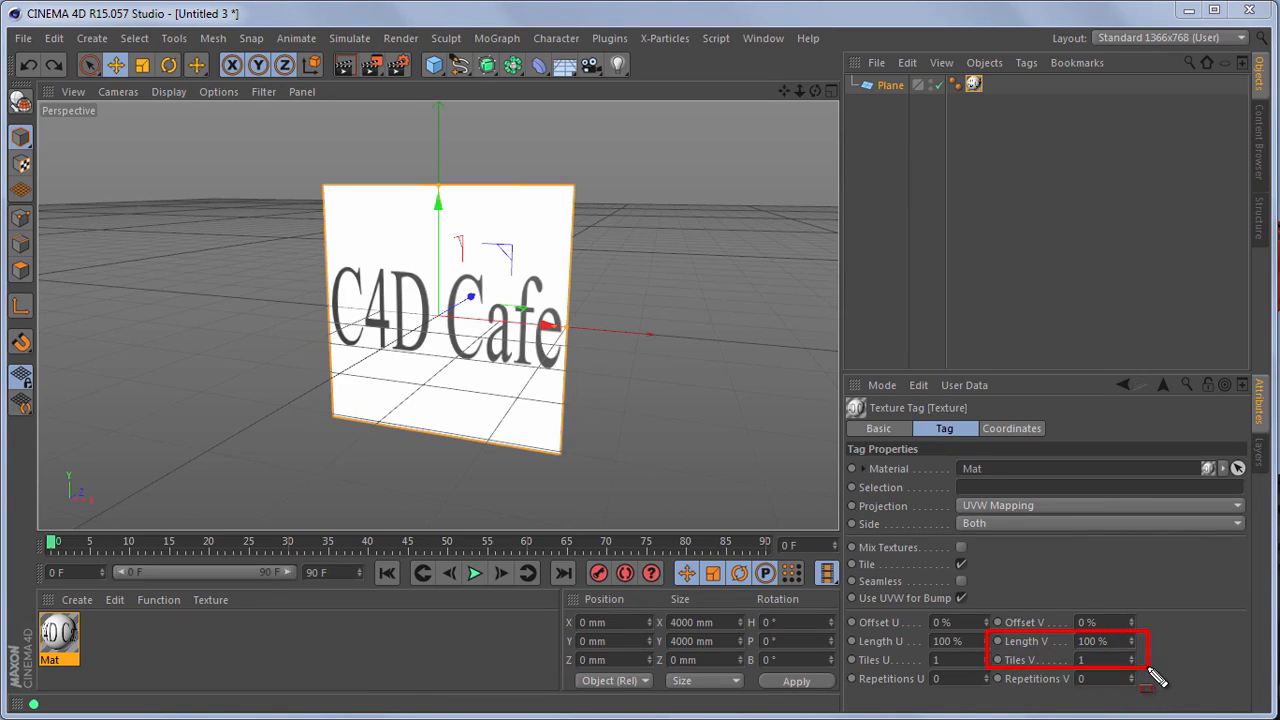
Step: Set the plane texture tag's Length V to 50%
{"action": "key", "text": "Escape"}
{"action": "left_click_drag", "start_coordinate": [1117, 643], "coordinate": [1057, 638]}
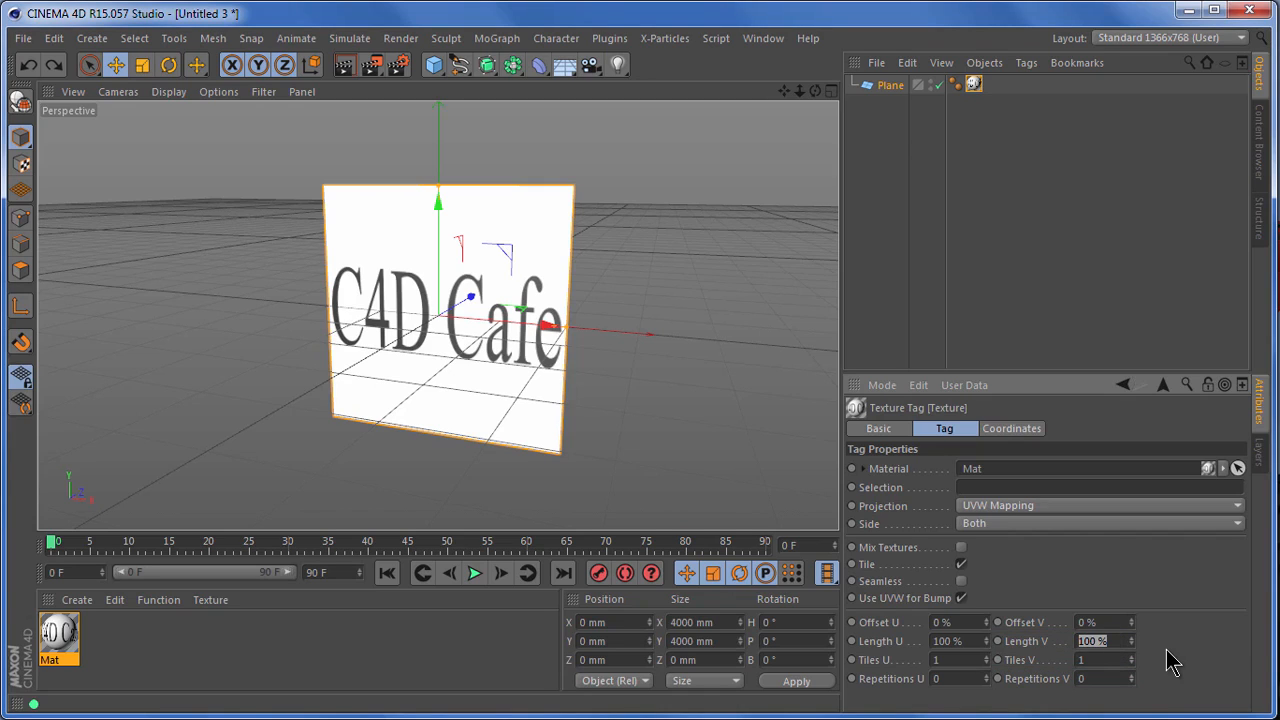
{"action": "type", "text": "50"}
{"action": "key", "text": "Return"}
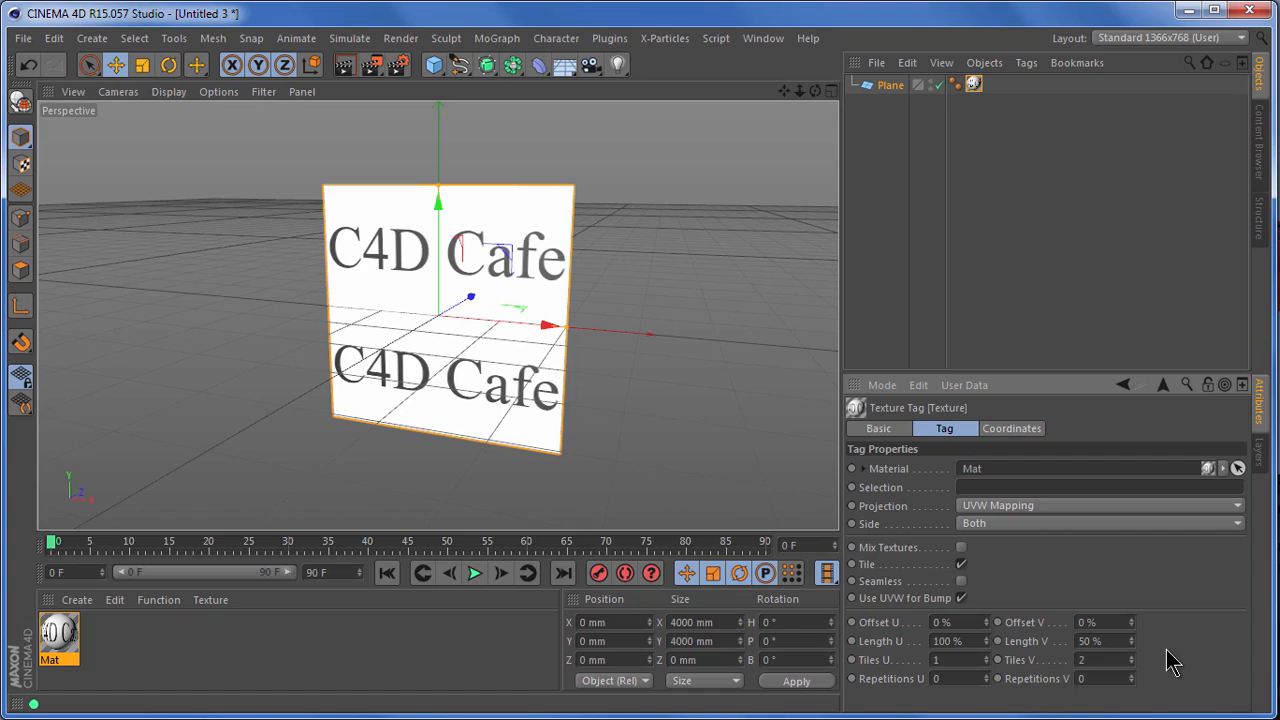
Step: Turn off tiling for the plane's texture
{"action": "key", "text": "ctrl+shift+d"}
{"action": "mouse_move", "coordinate": [833, 551]}
{"action": "left_mouse_down"}
{"action": "mouse_move", "coordinate": [893, 578]}
{"action": "mouse_move", "coordinate": [985, 585]}
{"action": "left_mouse_up"}
{"action": "key", "text": "Escape"}
{"action": "left_click", "coordinate": [961, 565]}
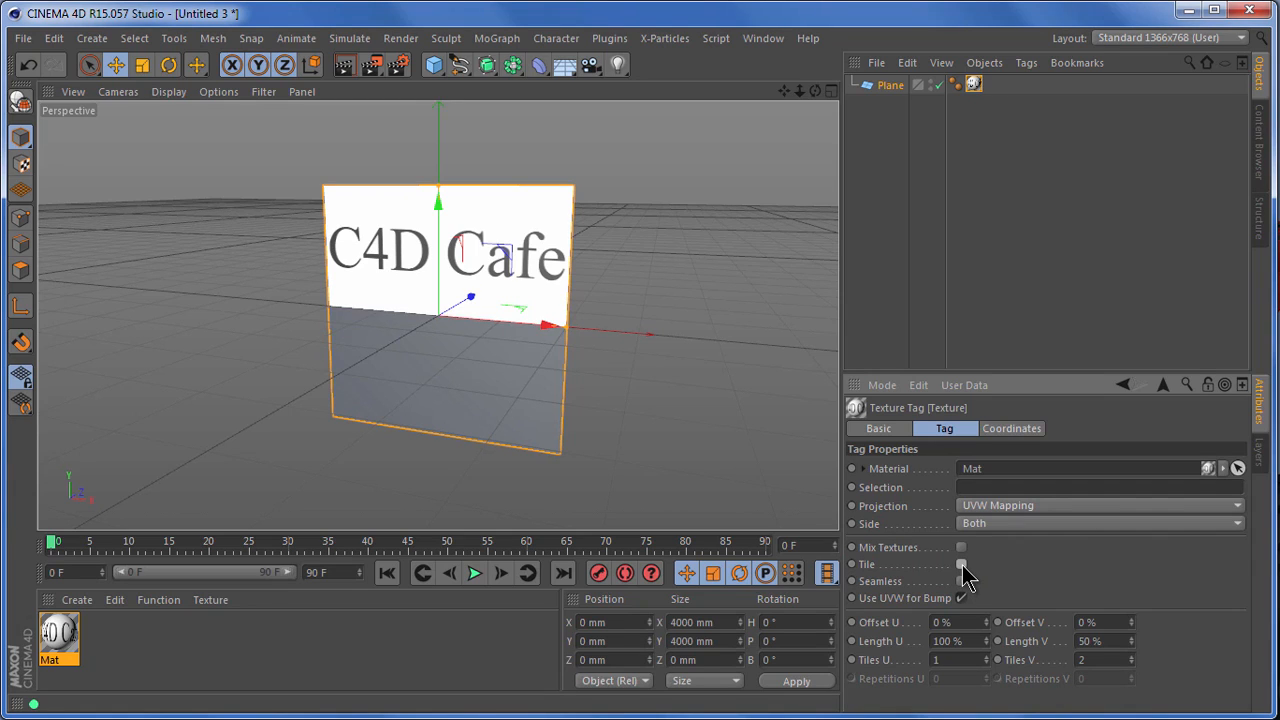
Step: Try a 20% Offset U on the untiled texture and reset it to 0%
{"action": "left_click_drag", "start_coordinate": [990, 652], "coordinate": [1160, 684]}
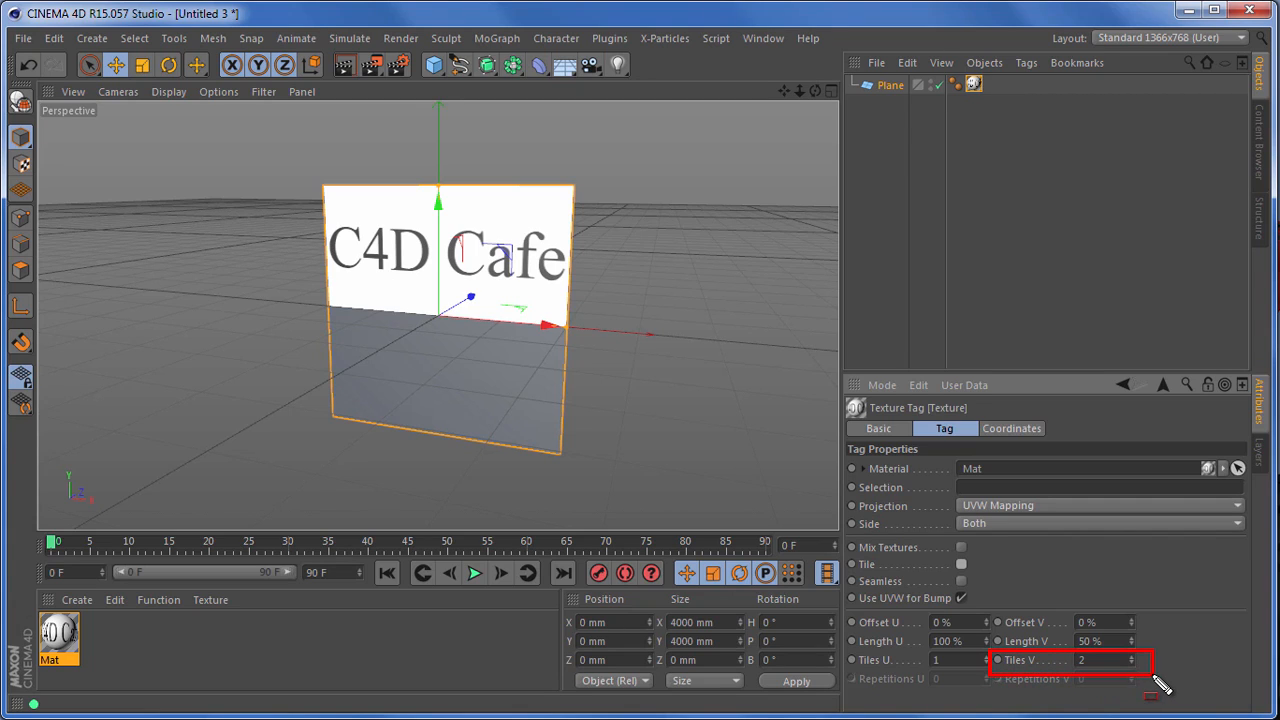
{"action": "key", "text": "Escape"}
{"action": "left_click_drag", "start_coordinate": [986, 628], "coordinate": [985, 624]}
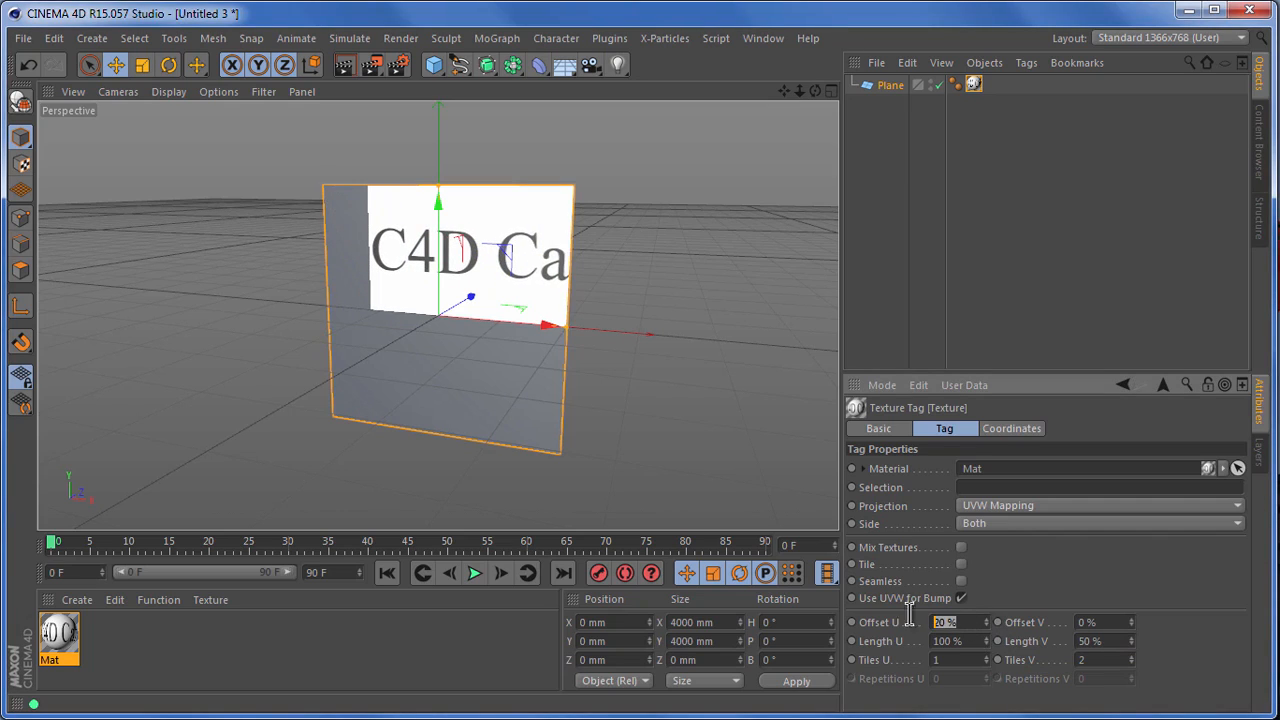
{"action": "type", "text": "0"}
{"action": "key", "text": "Return"}
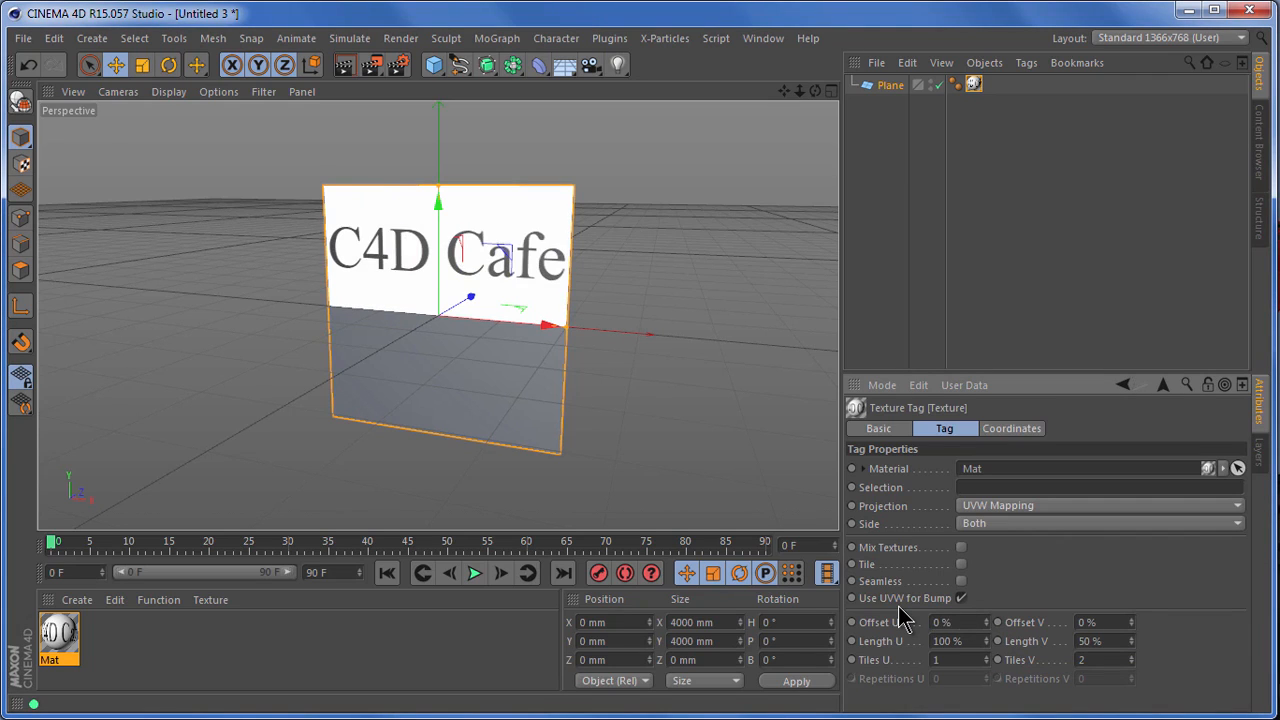
Step: Turn tiling back on, then try an Offset U of about -5% and reset it to 0%
{"action": "left_click", "coordinate": [961, 564]}
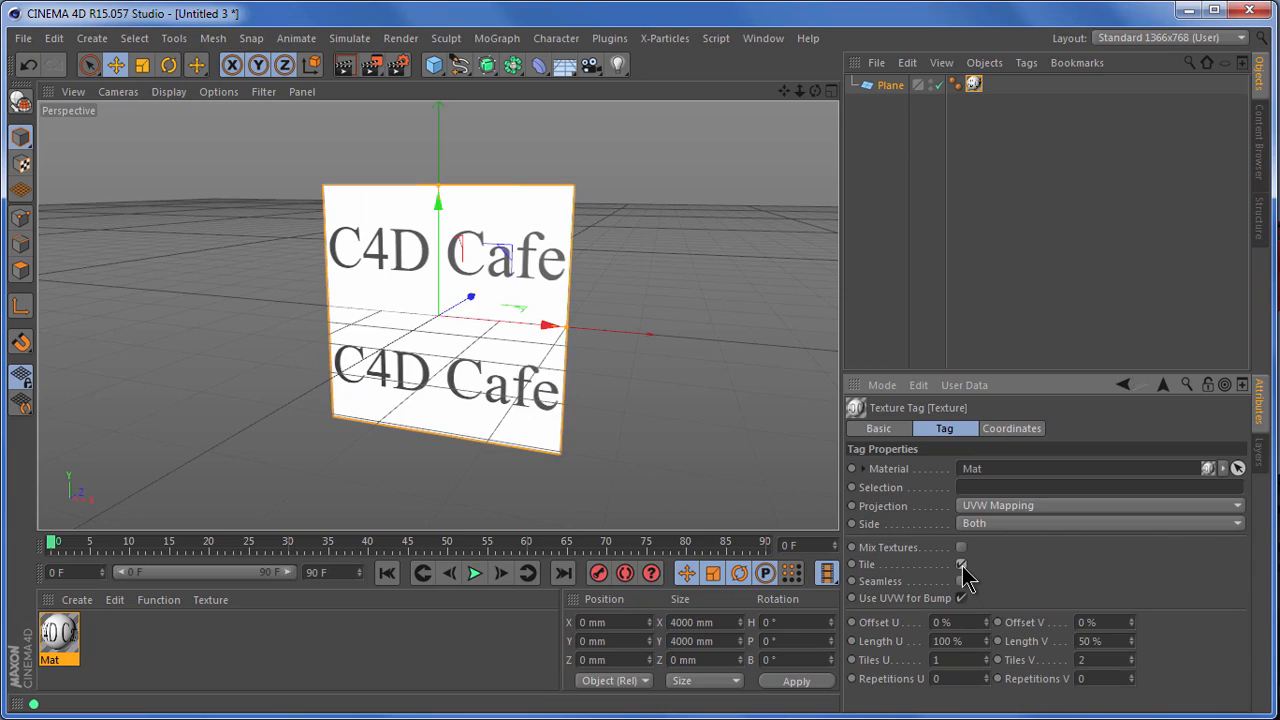
{"action": "left_click_drag", "start_coordinate": [990, 624], "coordinate": [911, 617]}
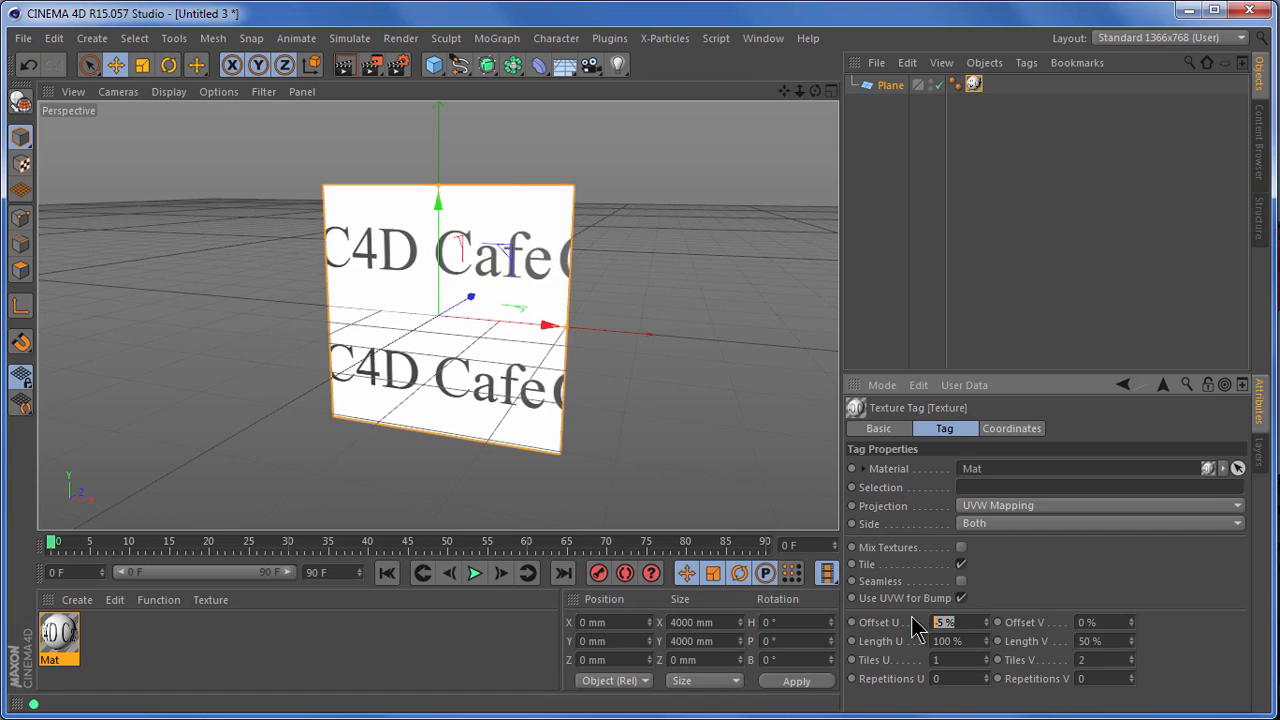
{"action": "type", "text": "0"}
{"action": "key", "text": "Return"}
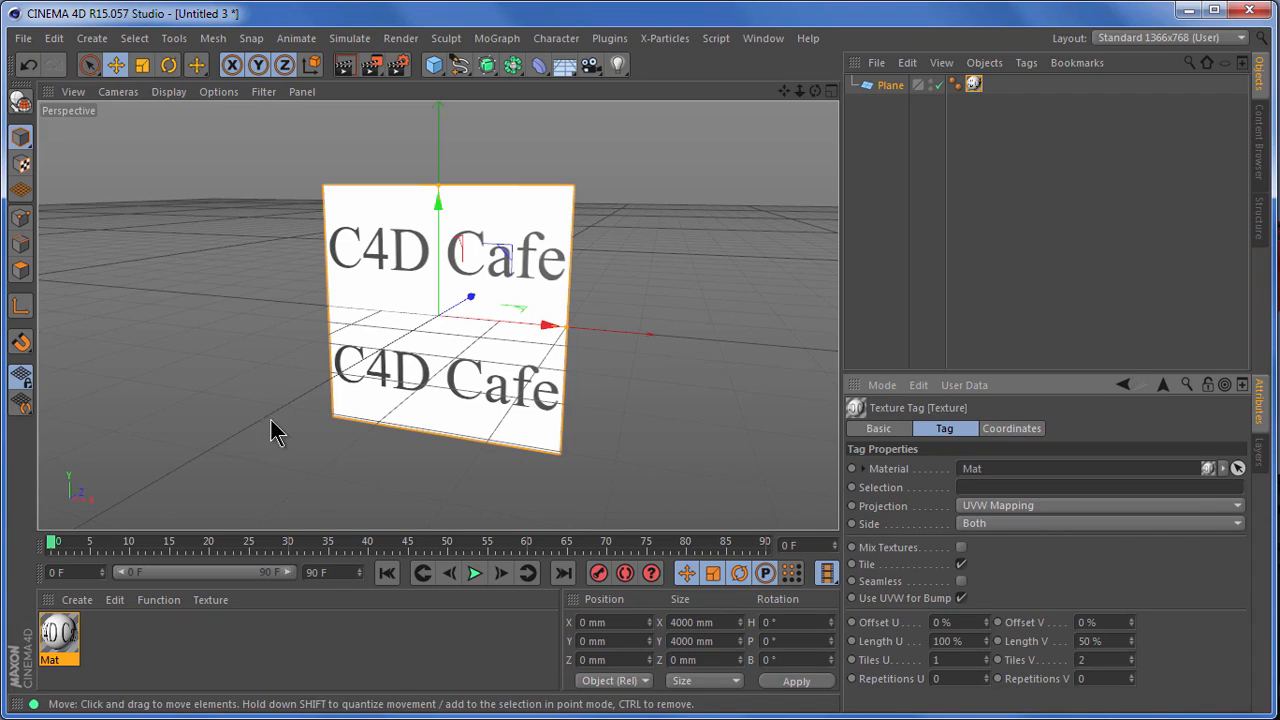
Step: Close the textured plane project without saving its changes
{"action": "left_click", "coordinate": [22, 39]}
{"action": "left_click", "coordinate": [92, 167]}
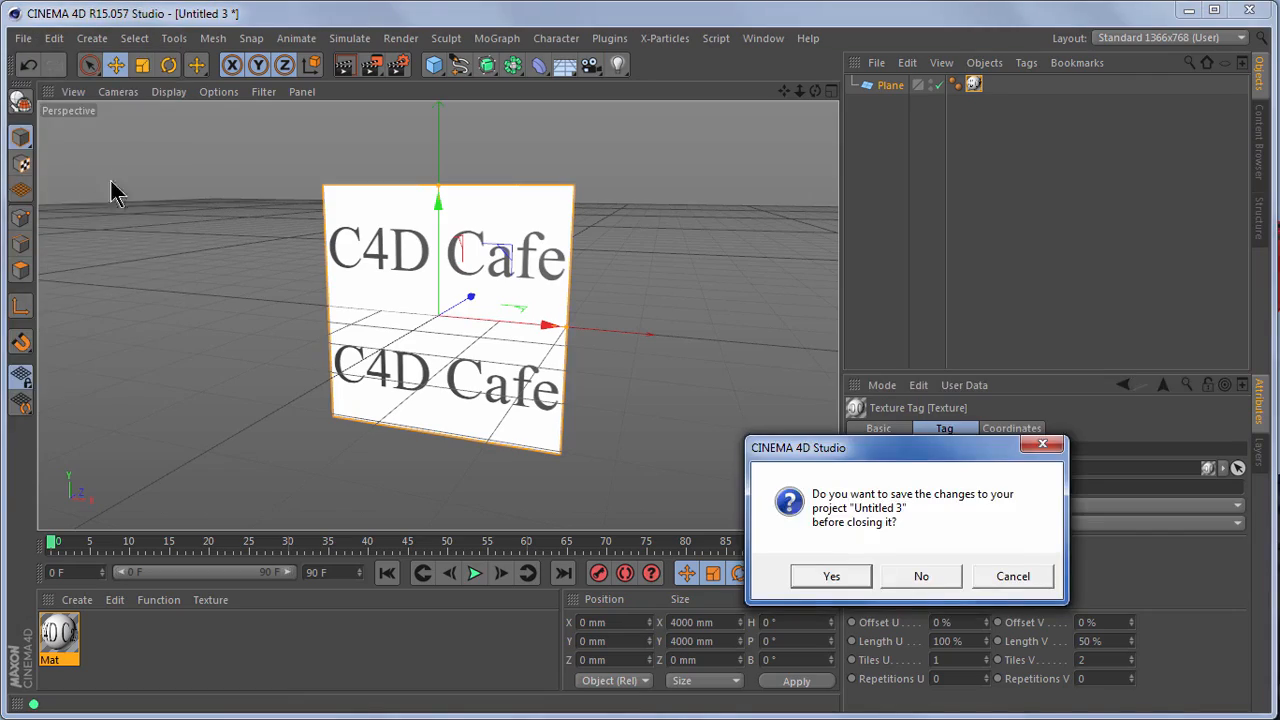
{"action": "left_click", "coordinate": [927, 578]}
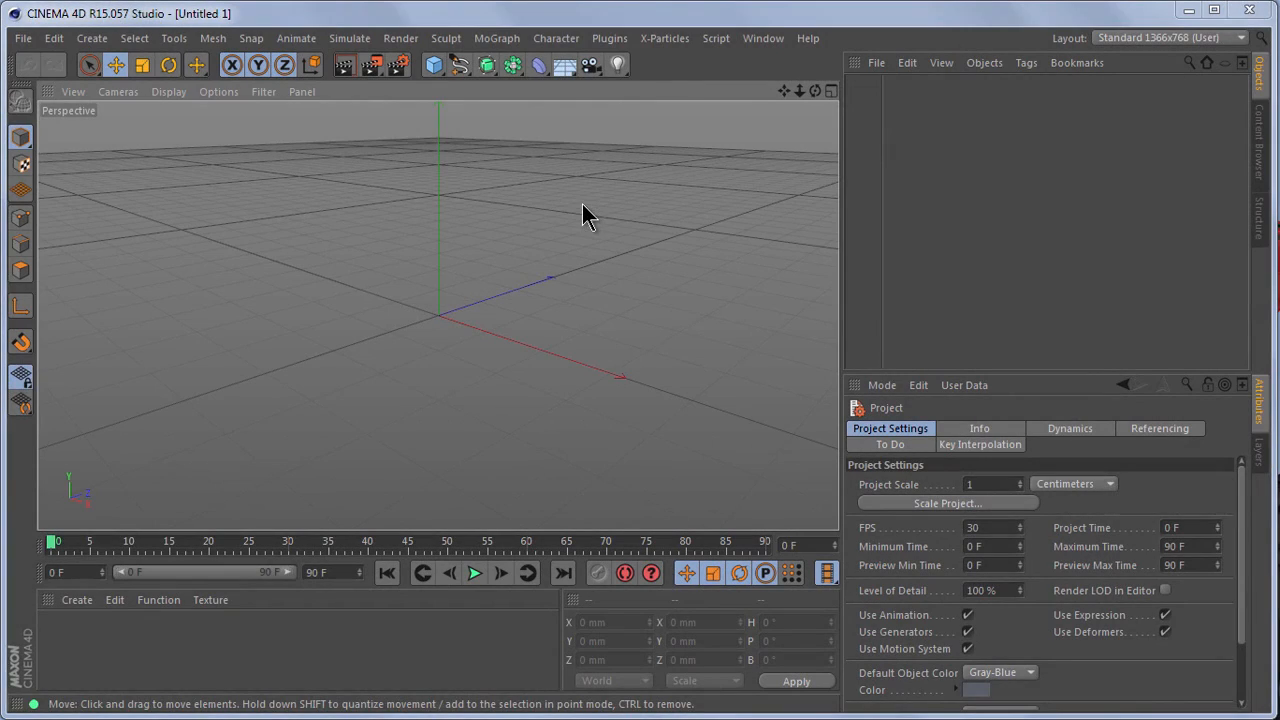
Step: Add a cube to the scene and create a new material named White
{"action": "left_click", "coordinate": [434, 66]}
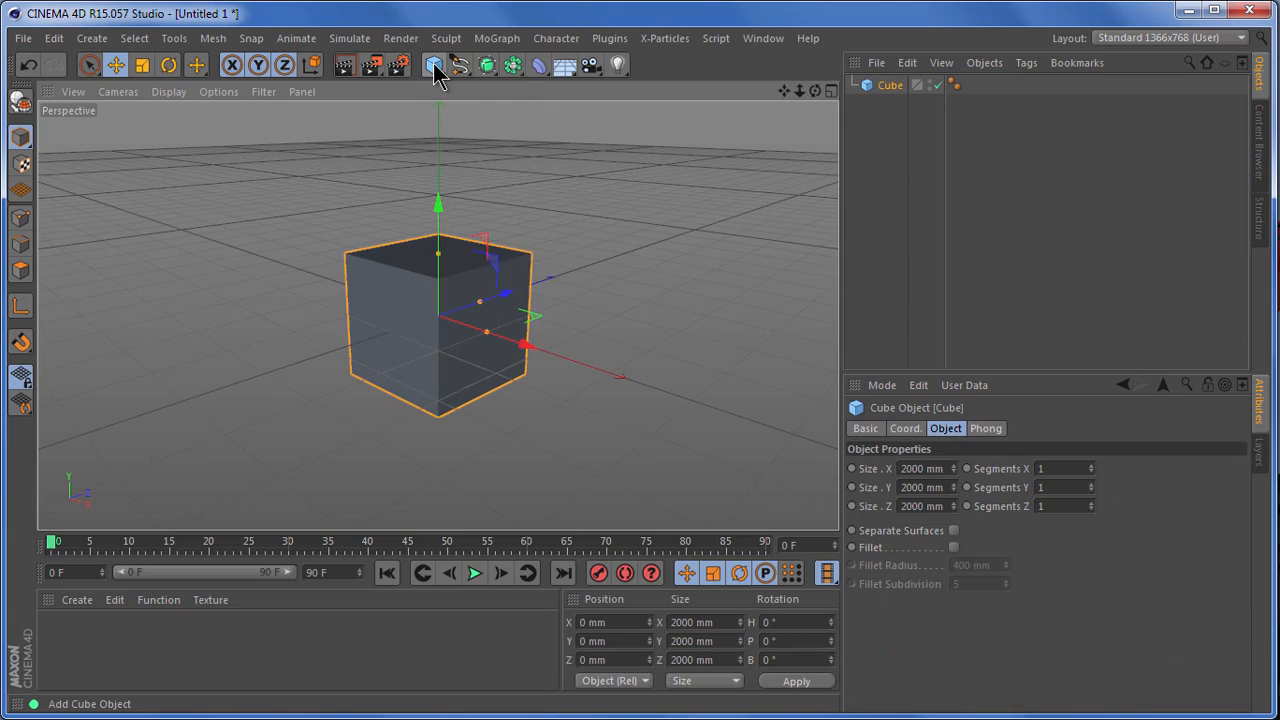
{"action": "double_click", "coordinate": [74, 648]}
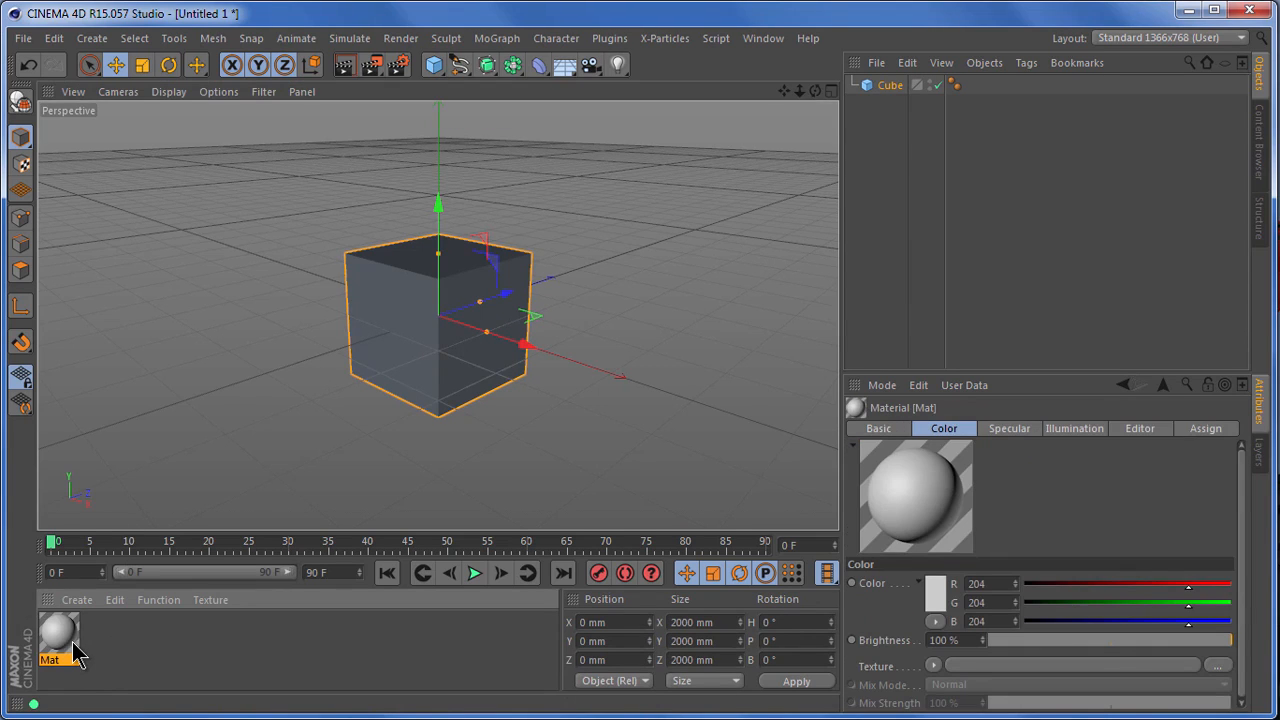
{"action": "key", "text": "ctrl+shift+d"}
{"action": "left_click_drag", "start_coordinate": [27, 648], "coordinate": [72, 672]}
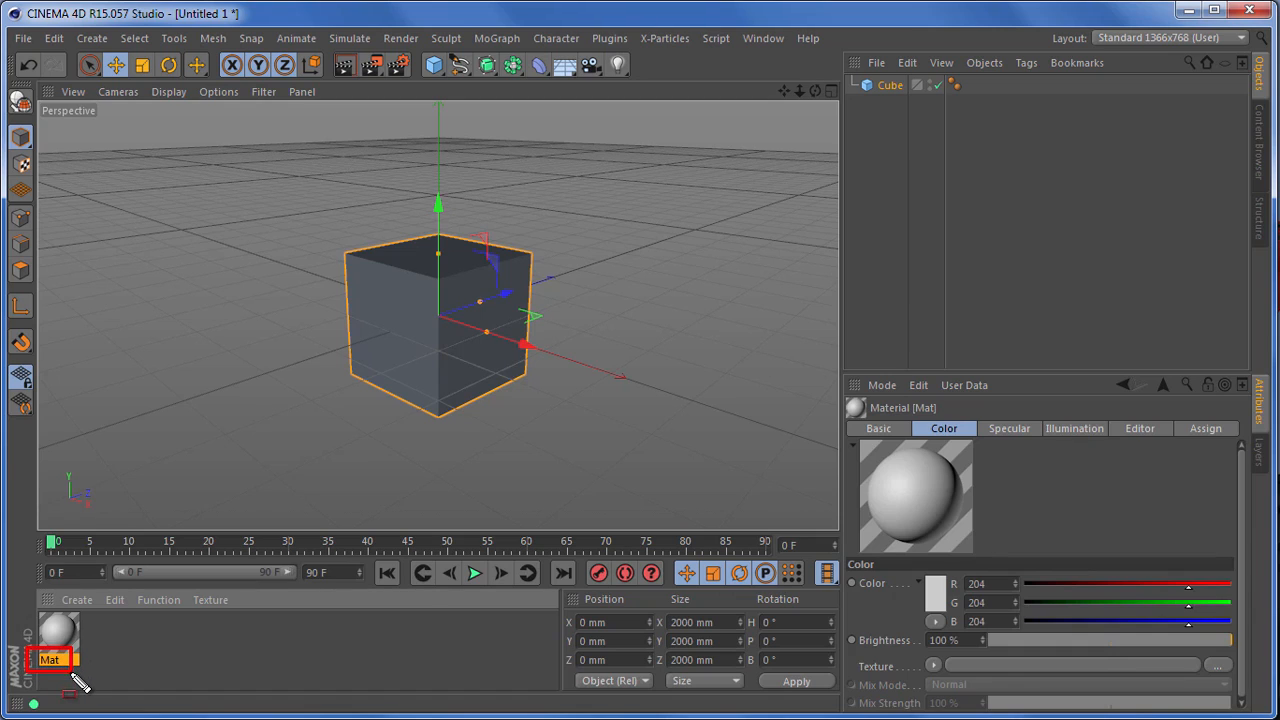
{"action": "key", "text": "Escape"}
{"action": "double_click", "coordinate": [52, 660]}
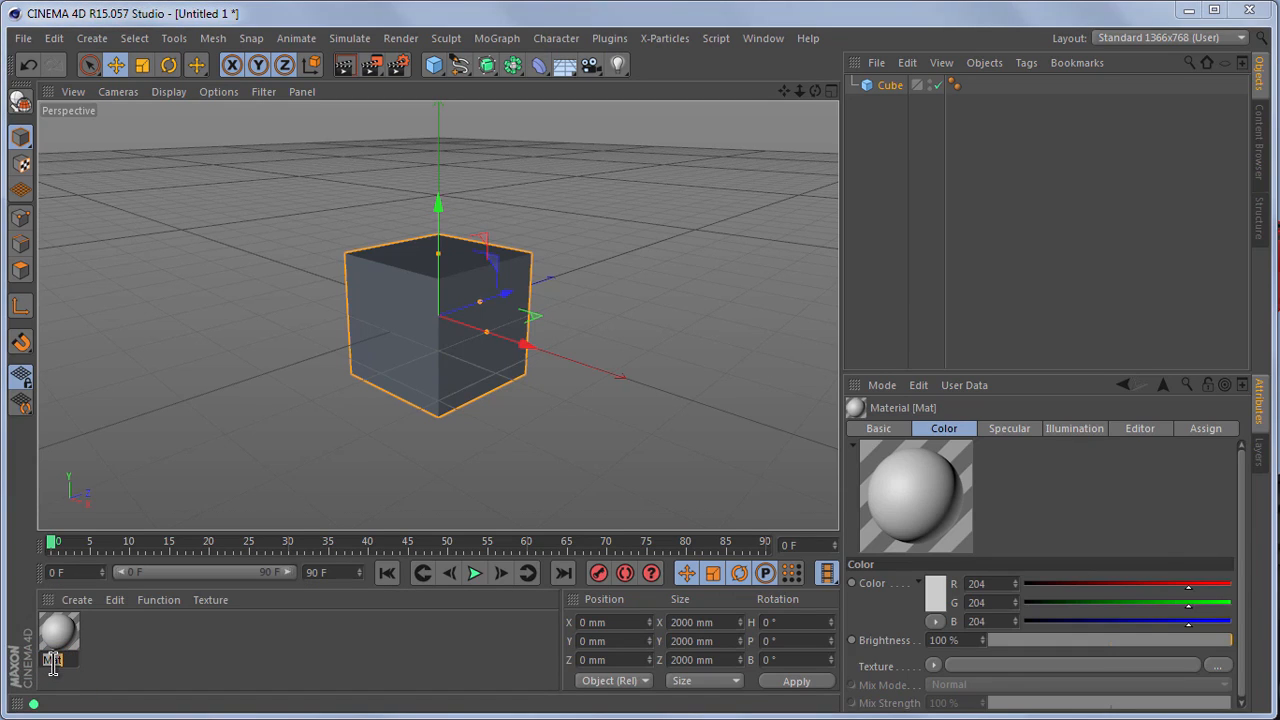
{"action": "type", "text": "White"}
{"action": "key", "text": "Return"}
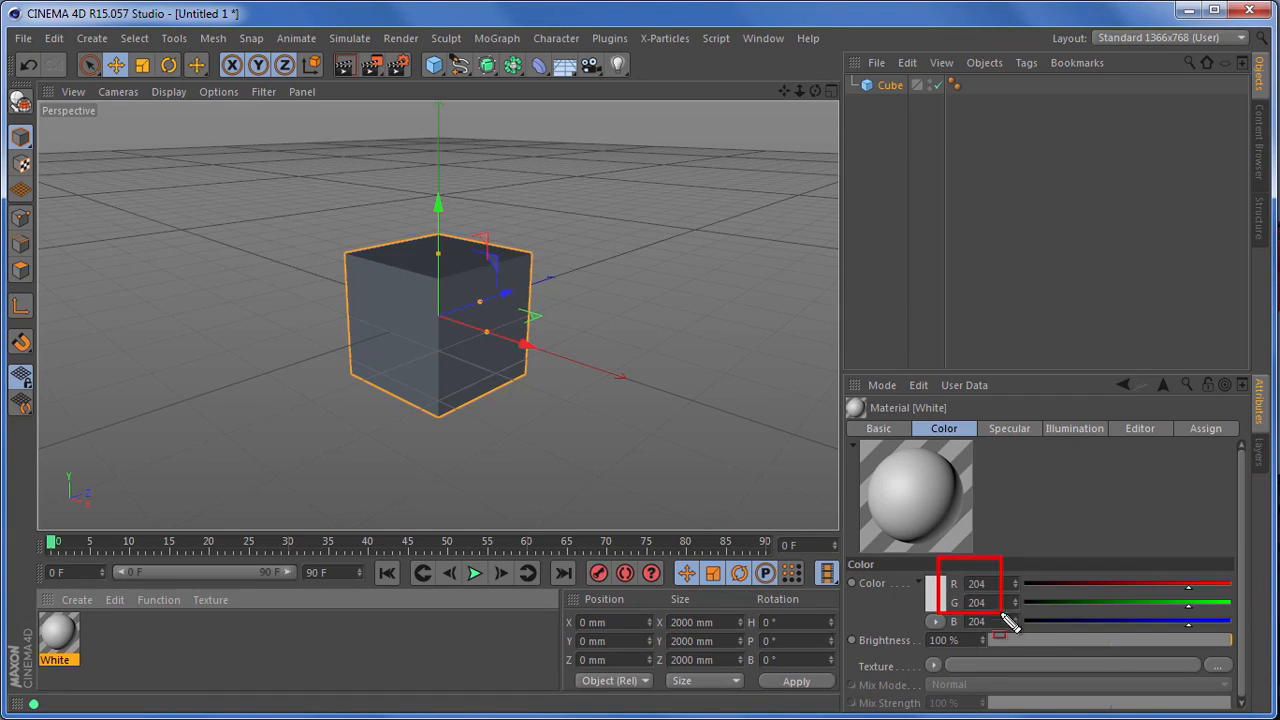
Step: Set the White material's color to RGB 255, 255, 255 and apply it to the cube
{"action": "mouse_move", "coordinate": [1194, 598]}
{"action": "left_mouse_down"}
{"action": "mouse_move", "coordinate": [1234, 614]}
{"action": "mouse_move", "coordinate": [1214, 629]}
{"action": "mouse_move", "coordinate": [1240, 629]}
{"action": "left_mouse_up"}
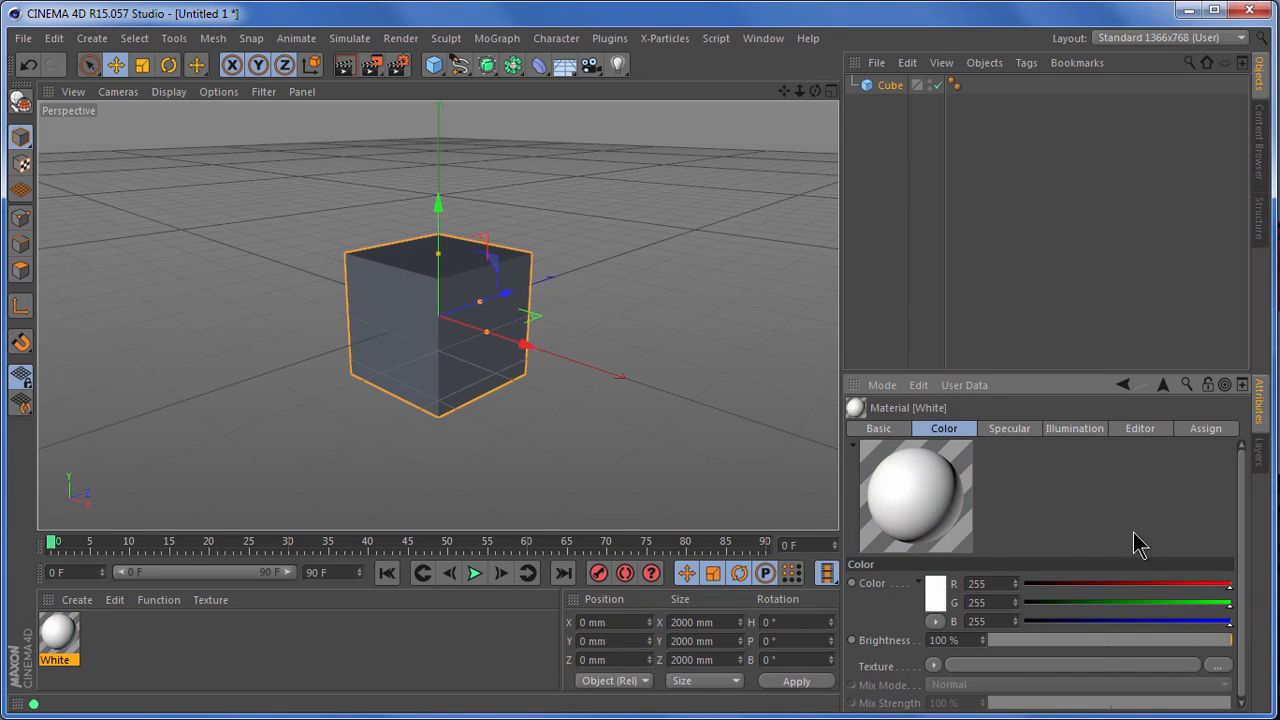
{"action": "left_click_drag", "start_coordinate": [60, 640], "coordinate": [414, 340]}
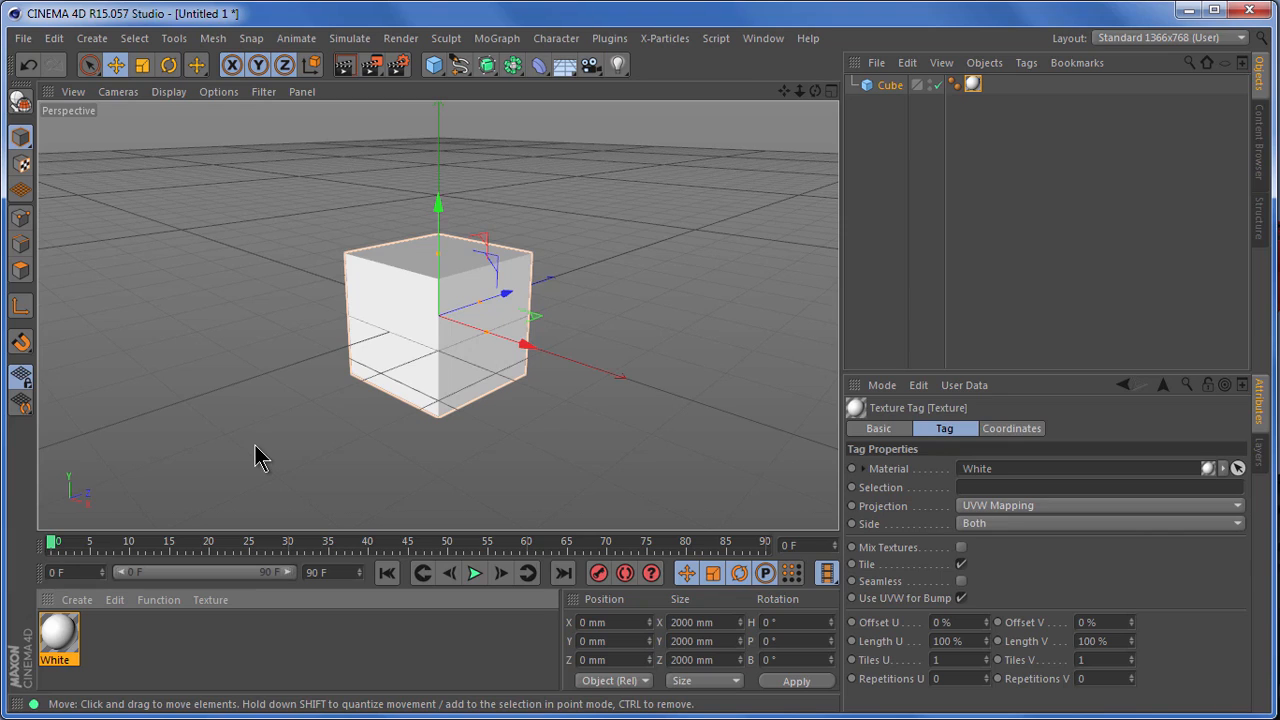
Step: Create a second material and name it C4D Cafe
{"action": "double_click", "coordinate": [104, 636]}
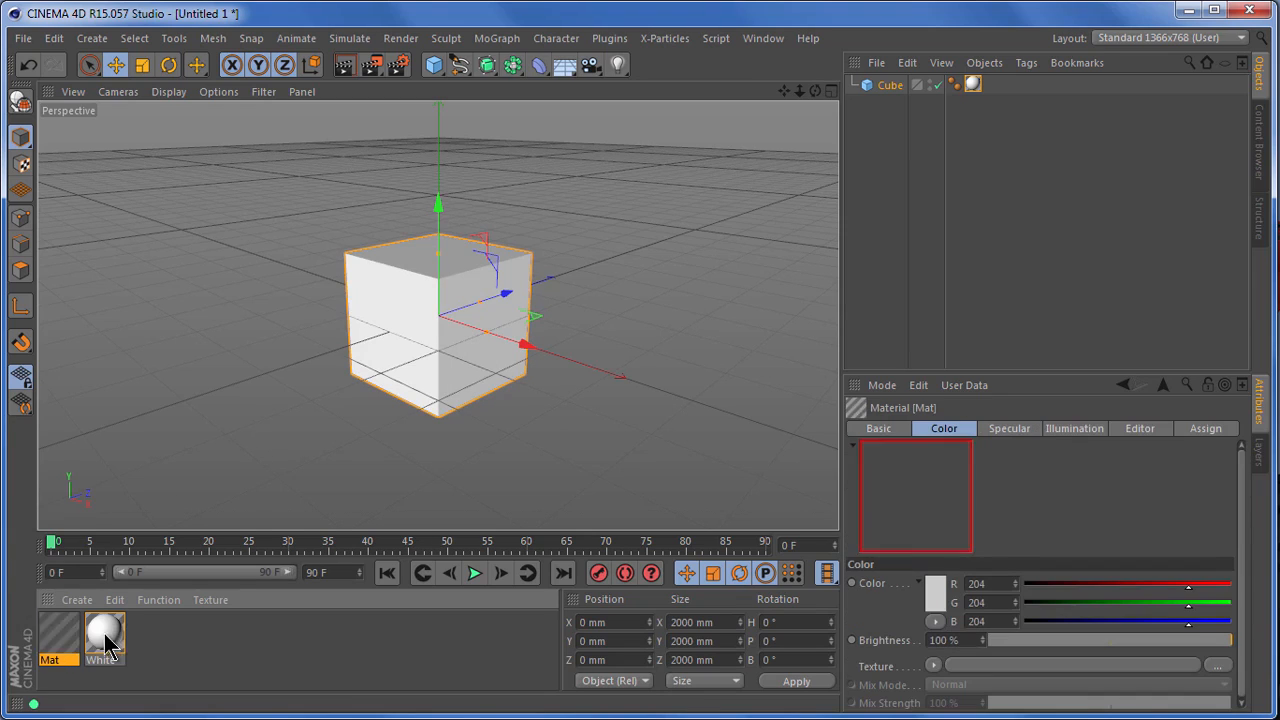
{"action": "double_click", "coordinate": [56, 661]}
{"action": "type", "text": "C4"}
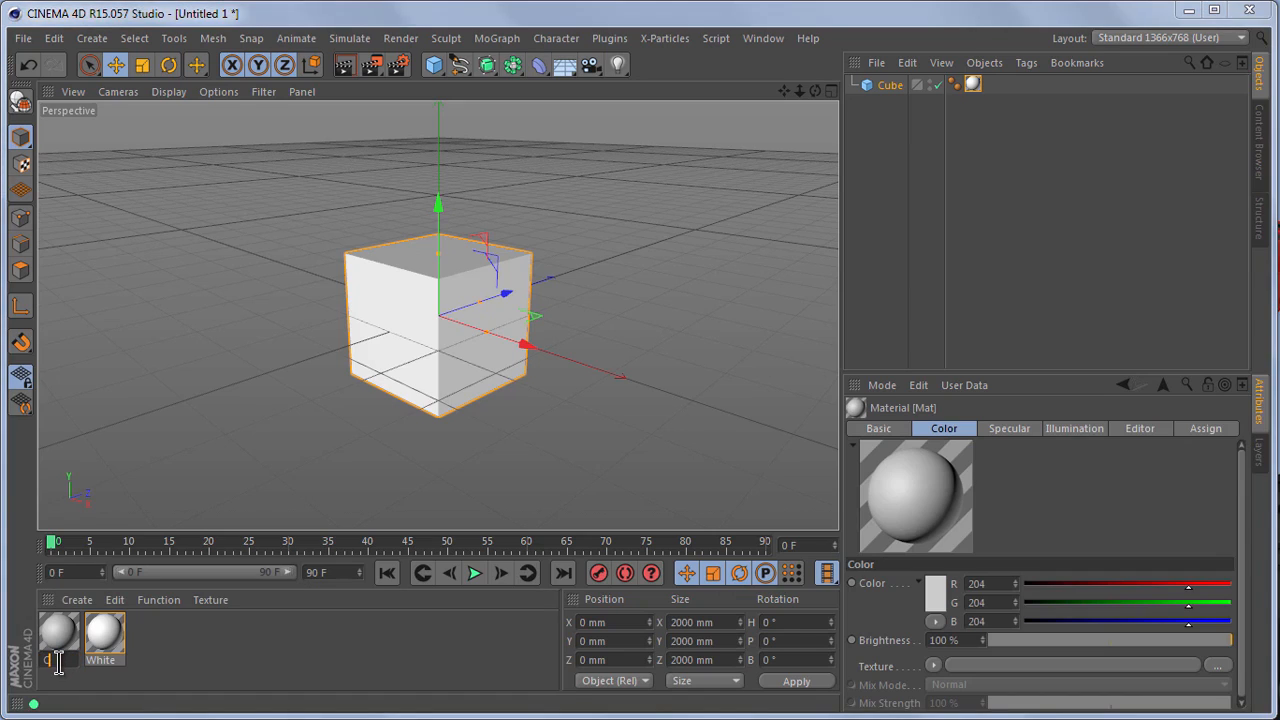
{"action": "type", "text": "D Cafe"}
{"action": "key", "text": "Return"}
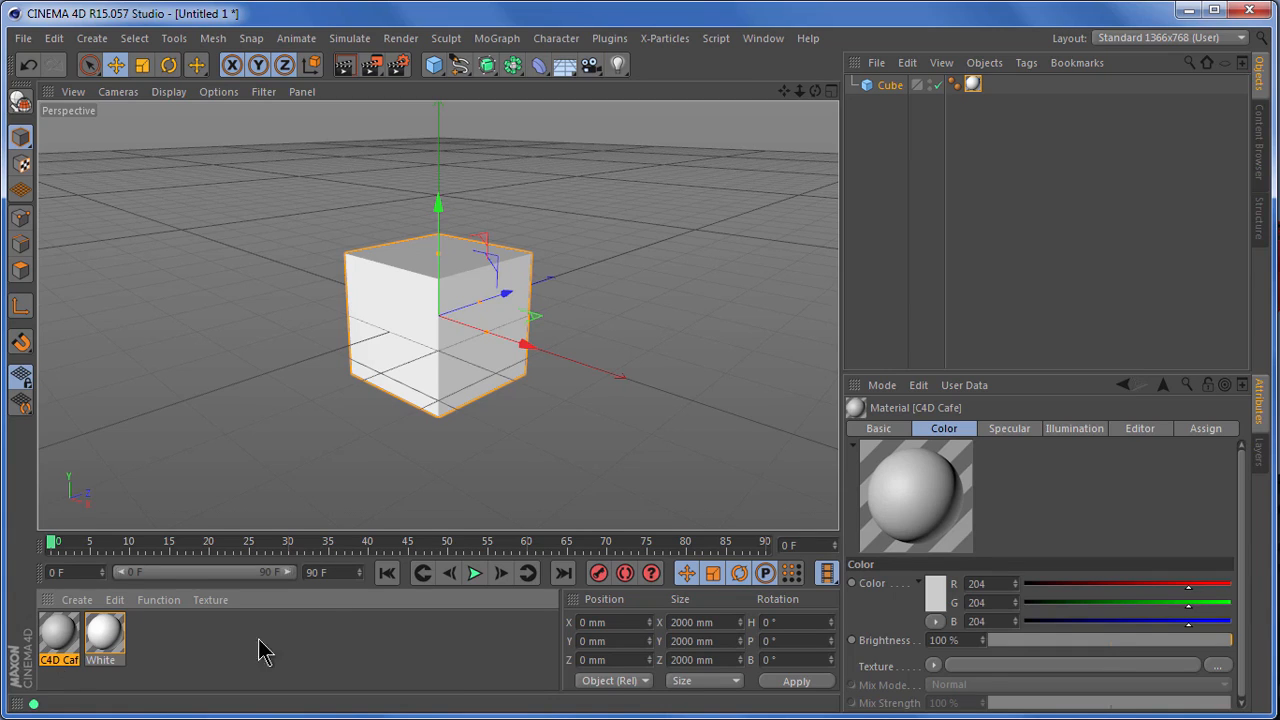
Step: Load the c4dcafetransparent image as the C4D Cafe material's color texture and set the material preview to Plane
{"action": "left_click", "coordinate": [1220, 667]}
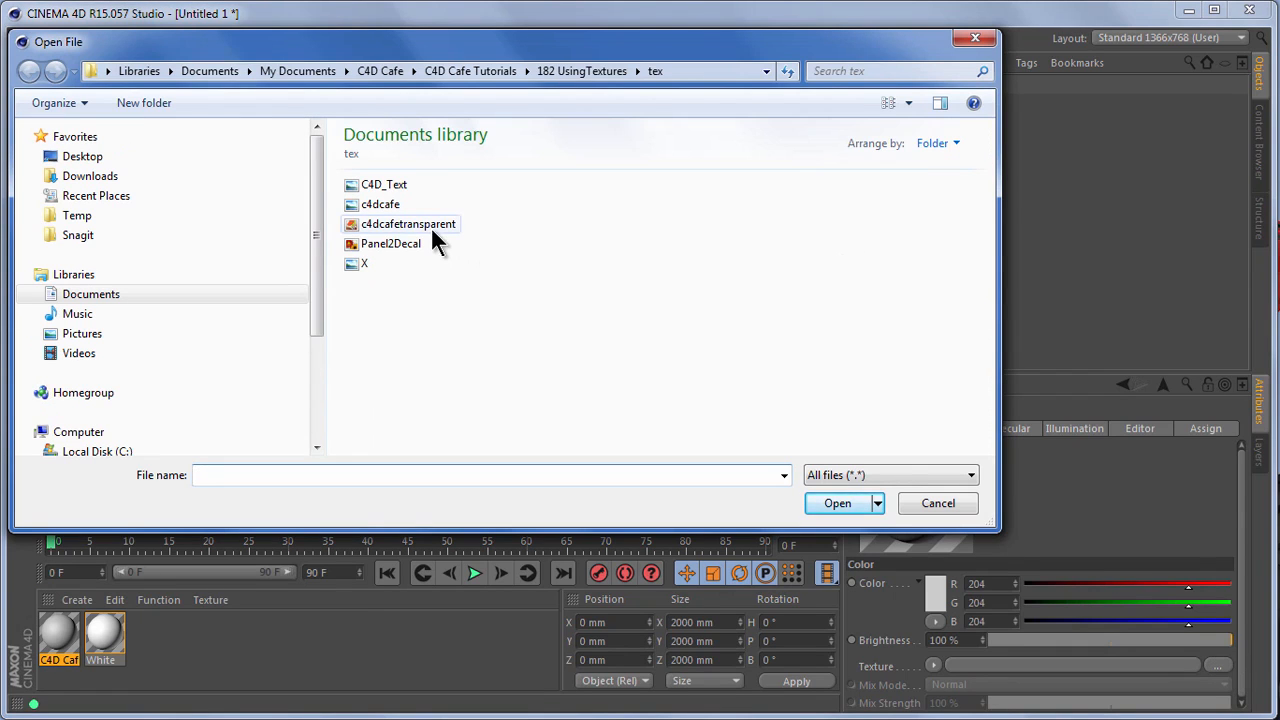
{"action": "mouse_move", "coordinate": [432, 240]}
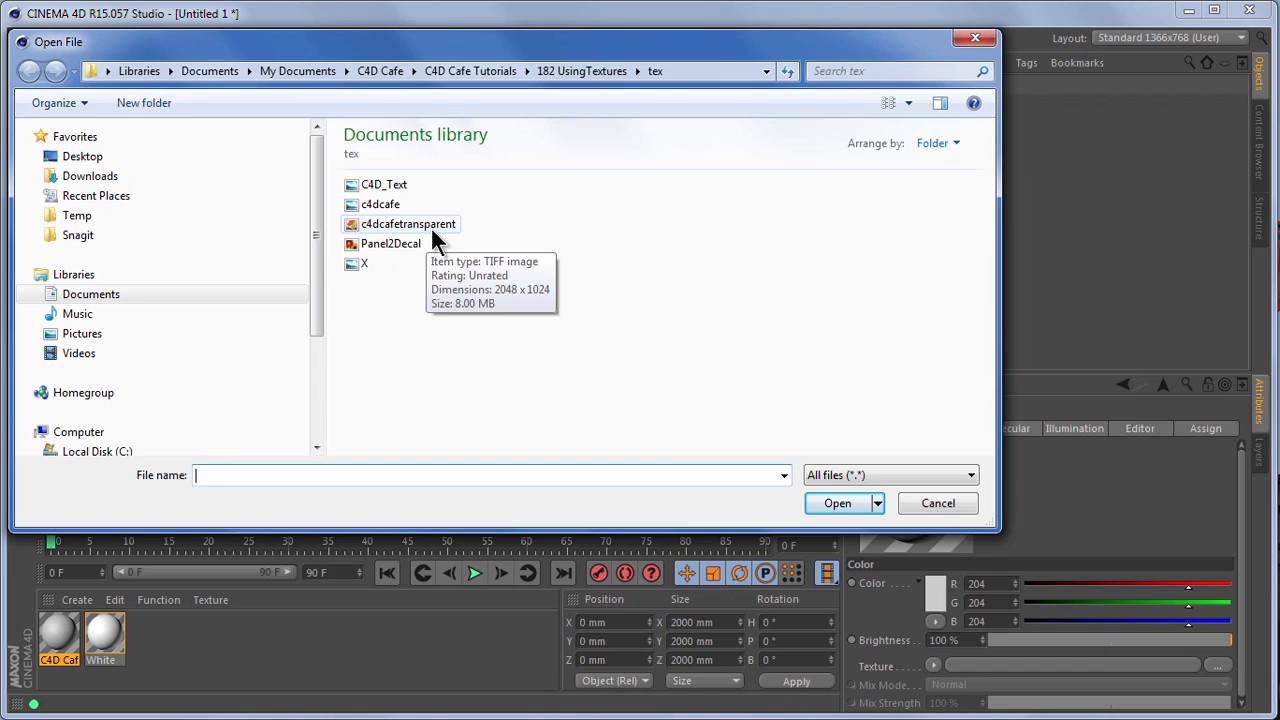
{"action": "left_click", "coordinate": [432, 232]}
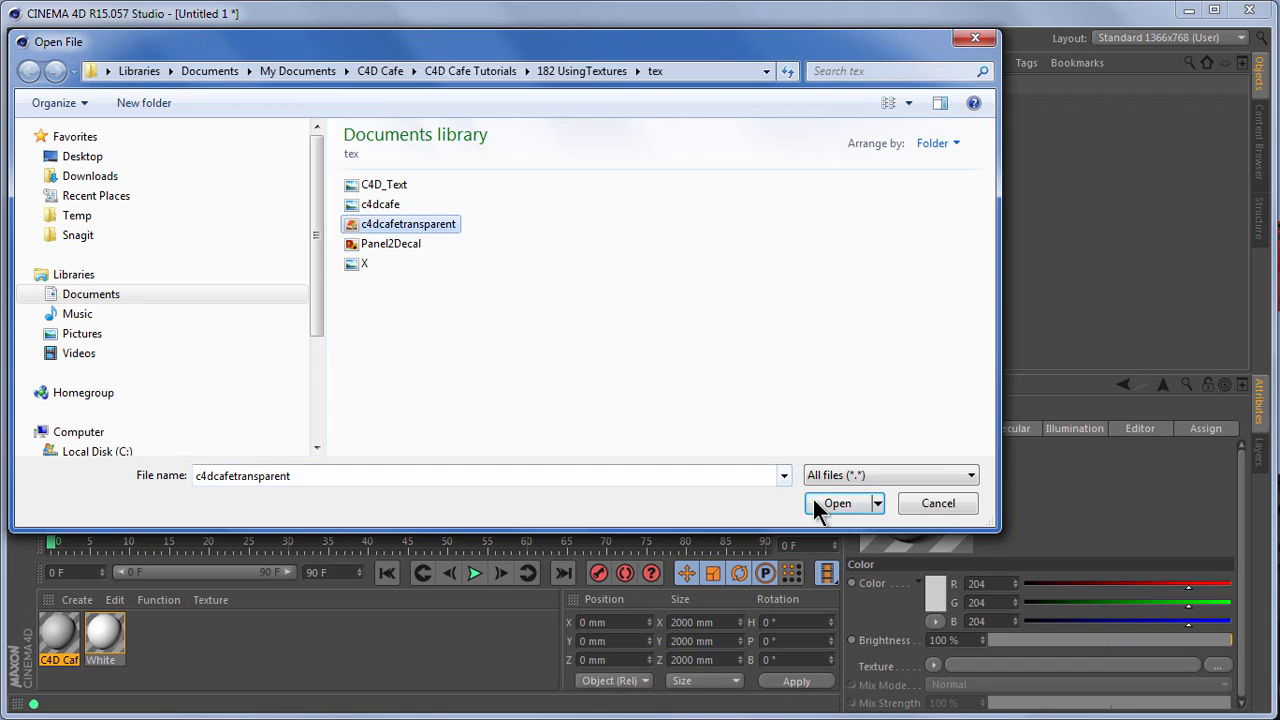
{"action": "left_click", "coordinate": [855, 510]}
{"action": "left_click", "coordinate": [1010, 578]}
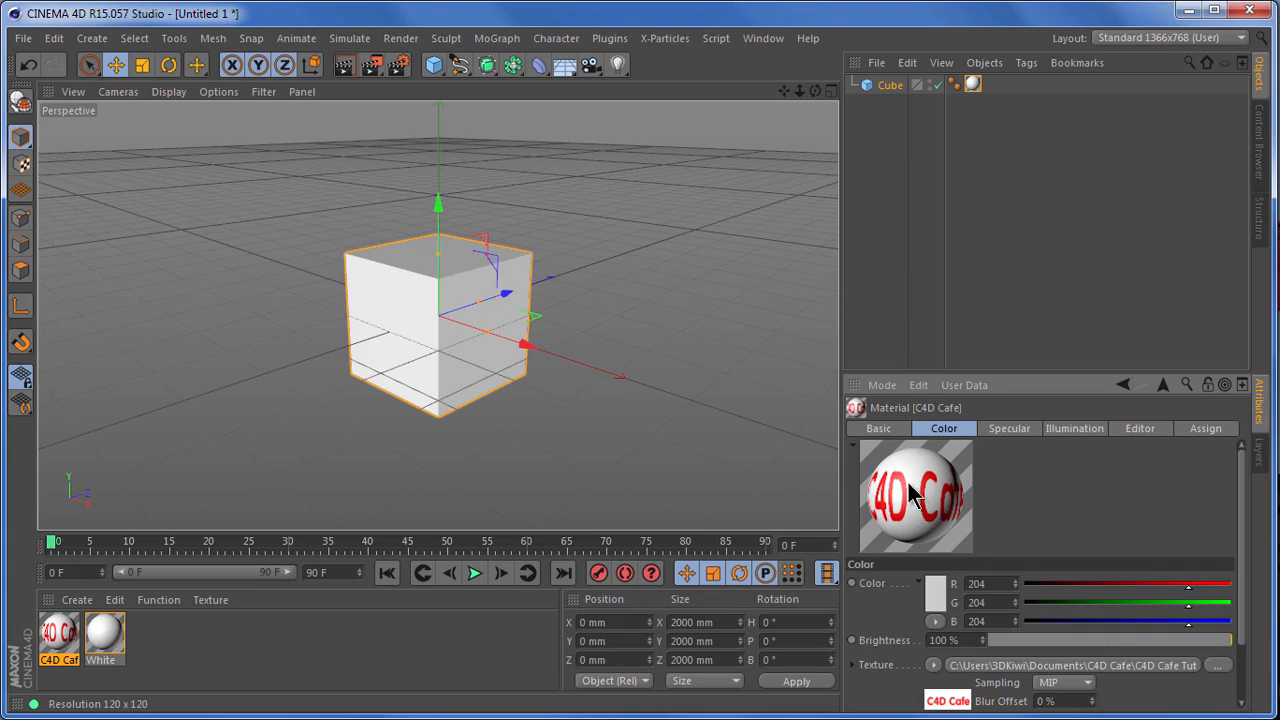
{"action": "right_click", "coordinate": [906, 492]}
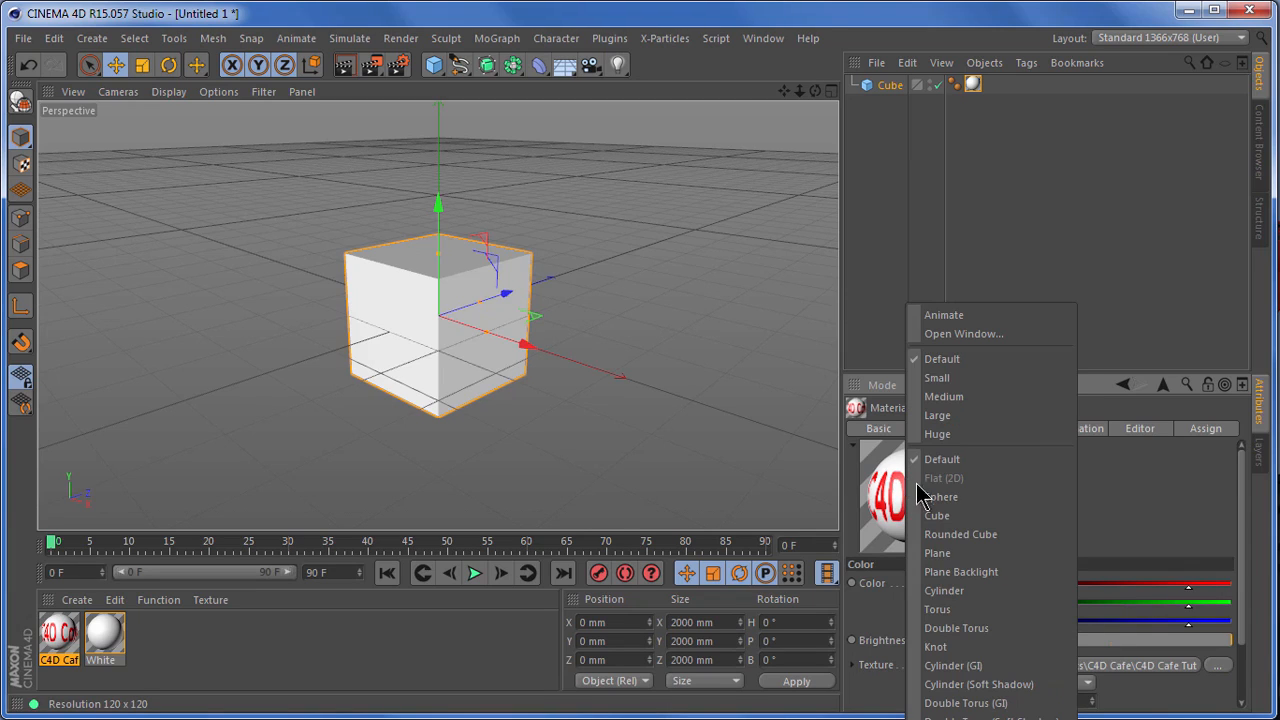
{"action": "left_click", "coordinate": [967, 553]}
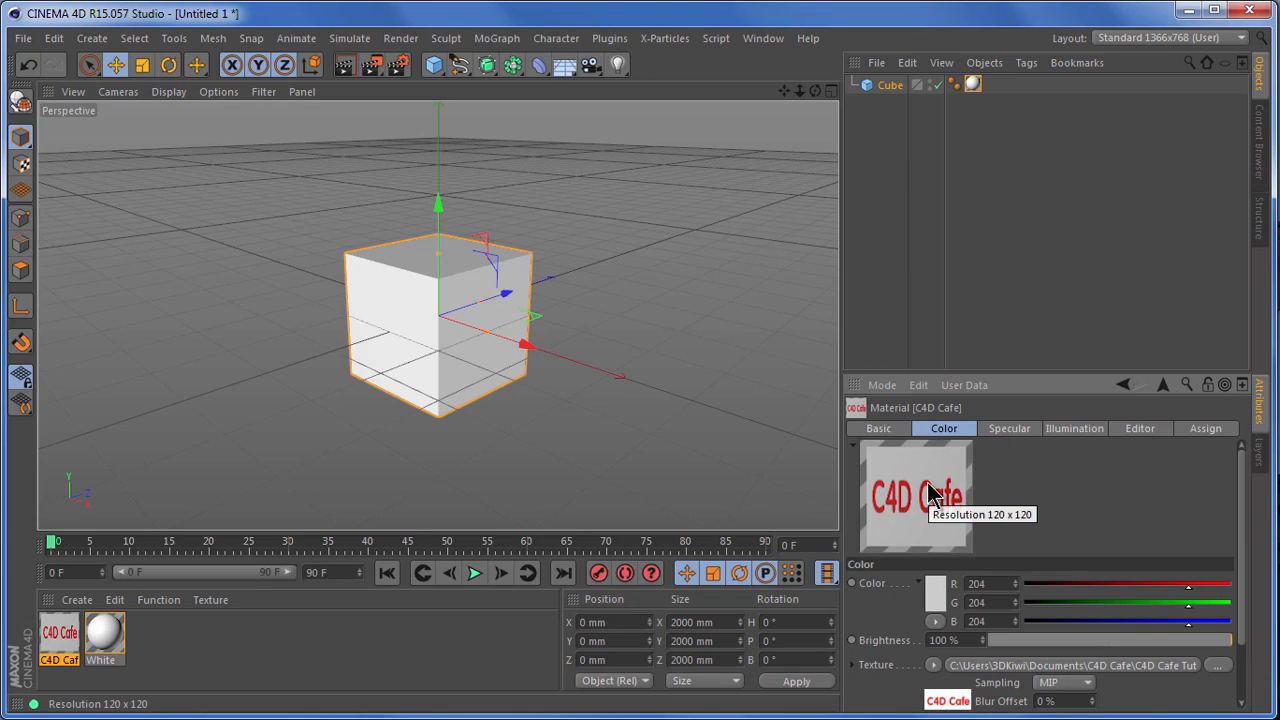
Step: Enable the C4D Cafe material's Alpha channel and use the already loaded c4dcafetransparent bitmap as its texture
{"action": "left_click", "coordinate": [879, 431]}
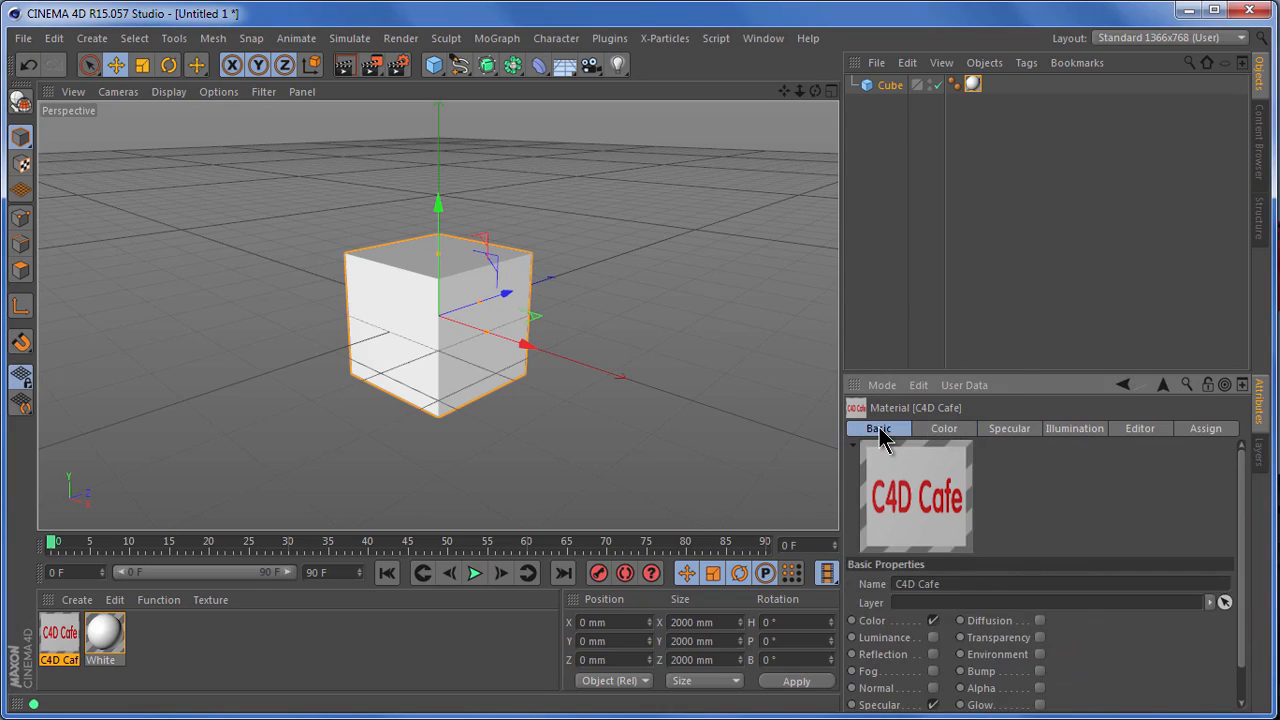
{"action": "left_click_drag", "start_coordinate": [1066, 372], "coordinate": [1068, 185]}
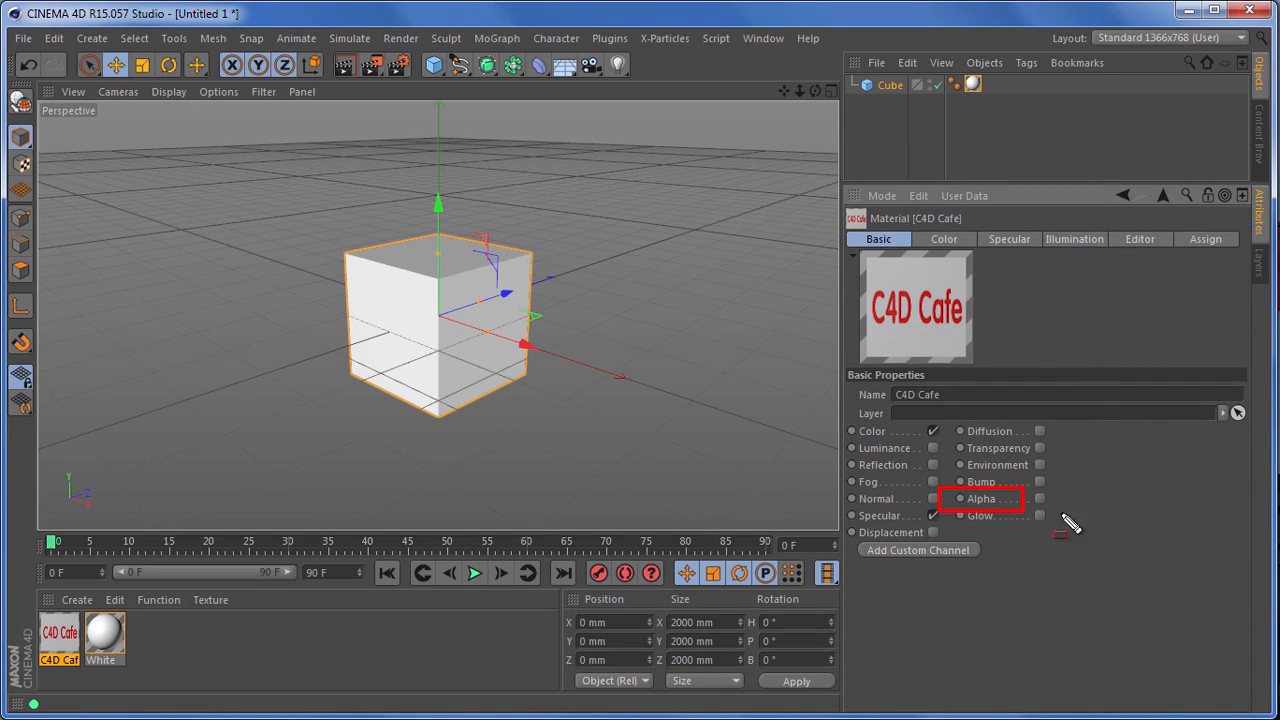
{"action": "left_click", "coordinate": [1040, 499]}
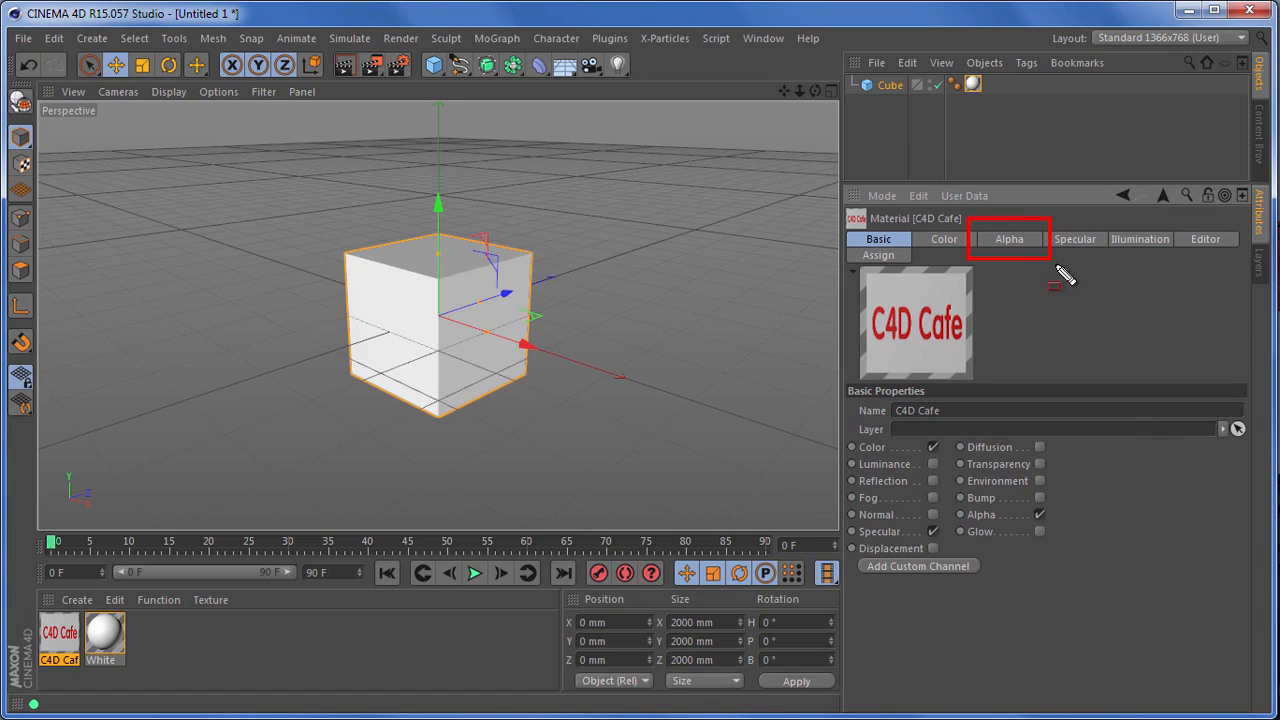
{"action": "left_click", "coordinate": [1016, 246]}
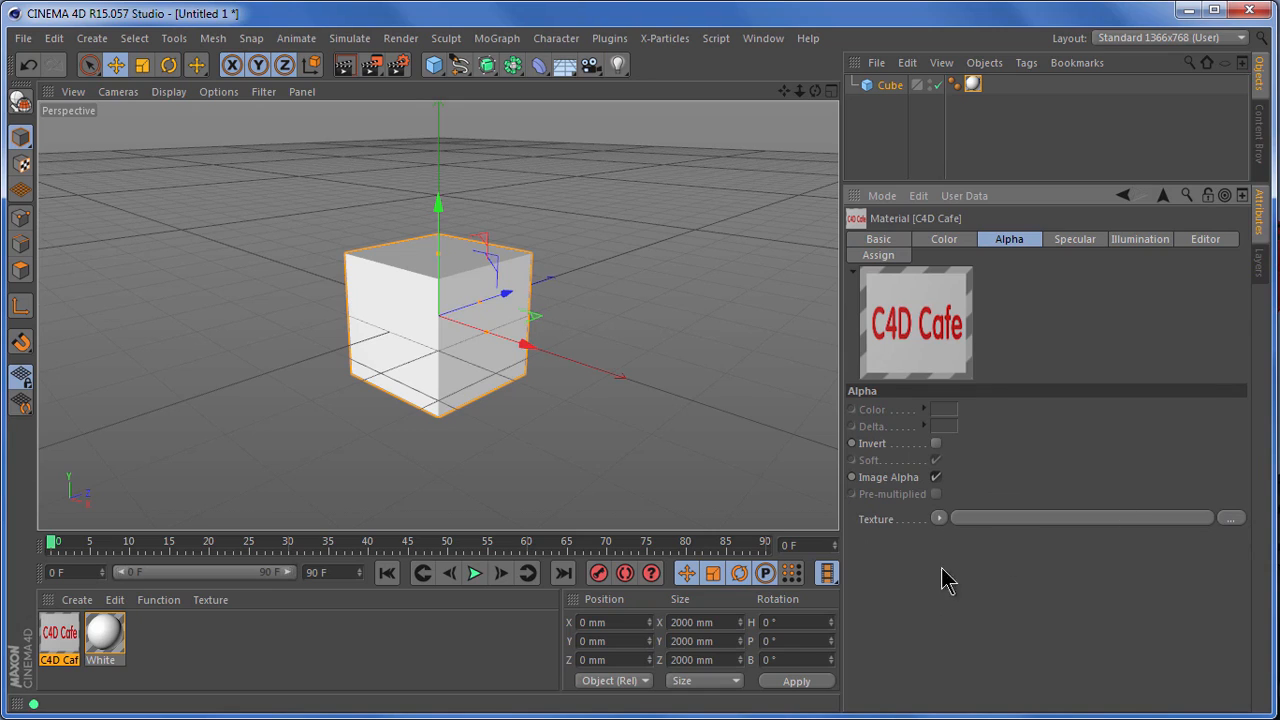
{"action": "left_click", "coordinate": [940, 518]}
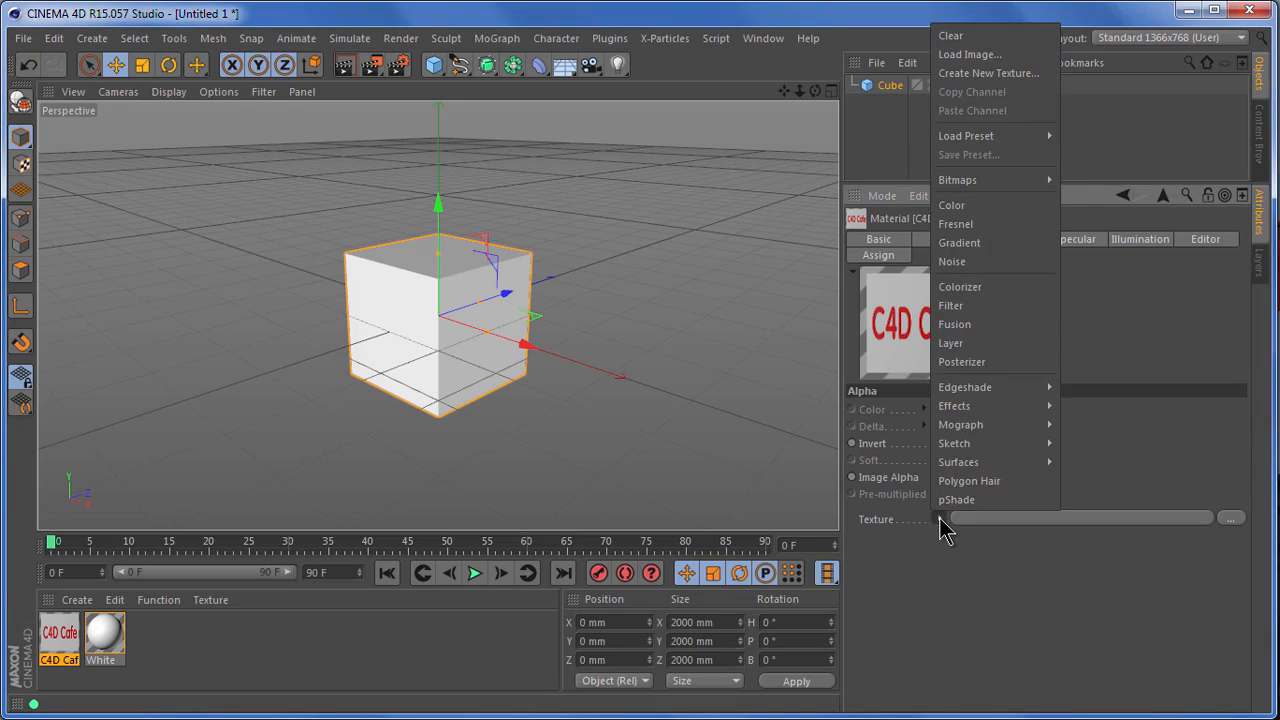
{"action": "mouse_move", "coordinate": [990, 190]}
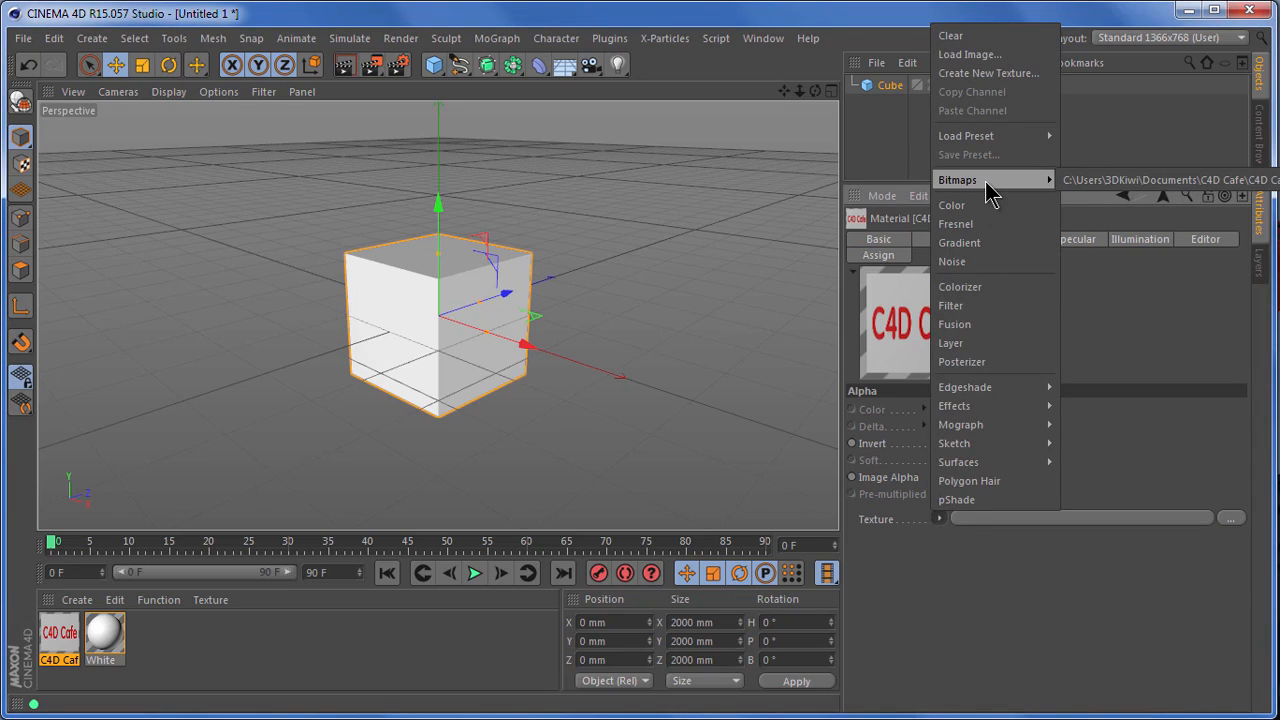
{"action": "left_click", "coordinate": [1094, 184]}
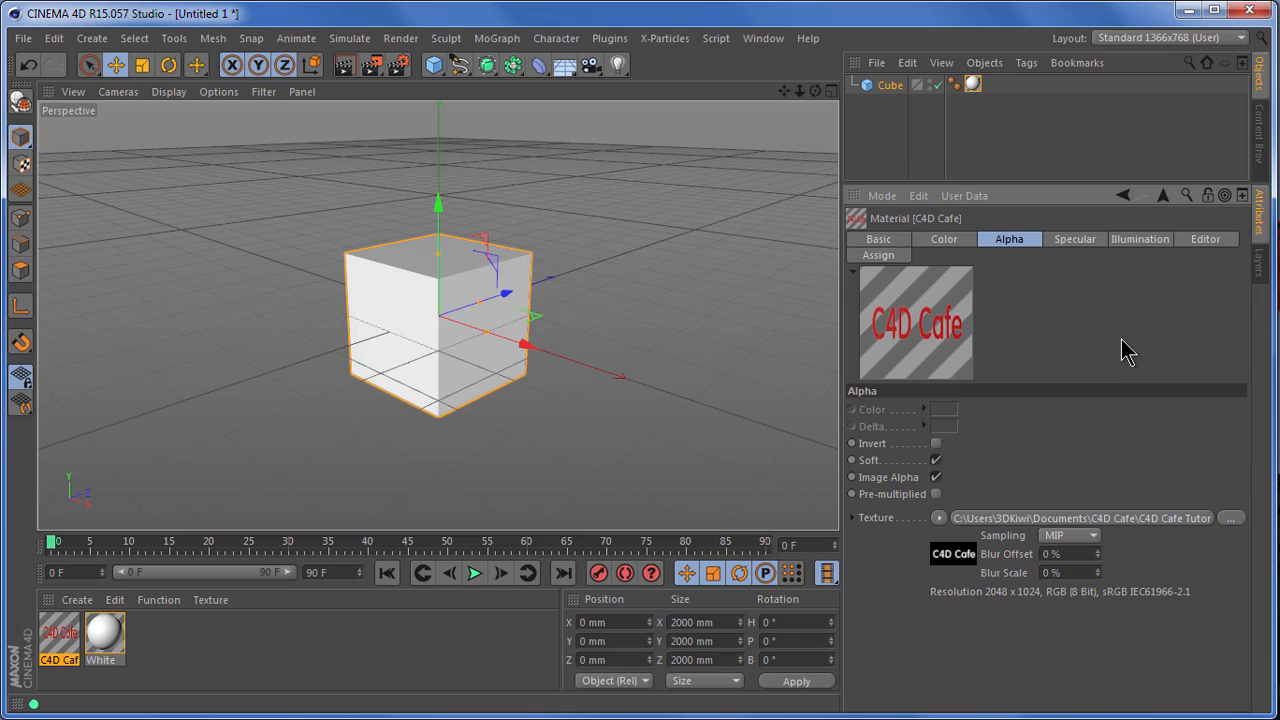
Step: Apply the C4D Cafe material to the cube on top of the White material
{"action": "left_click_drag", "start_coordinate": [841, 424], "coordinate": [954, 456]}
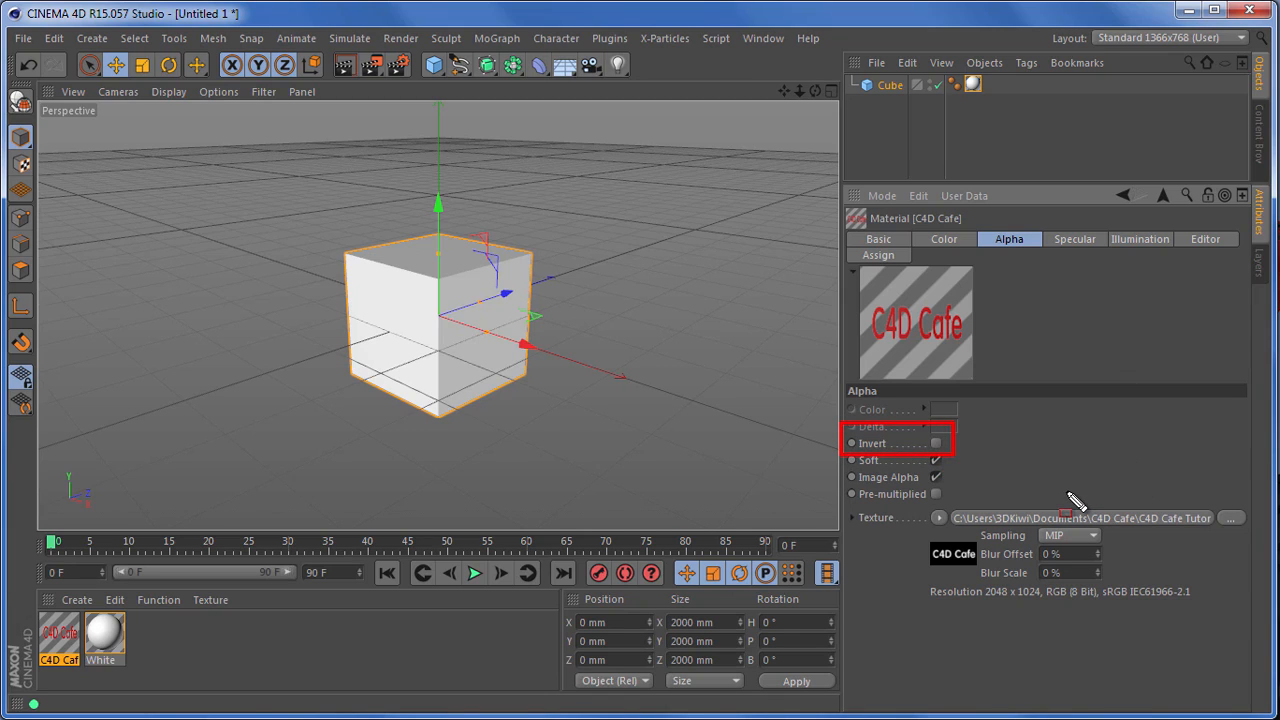
{"action": "key", "text": "Escape"}
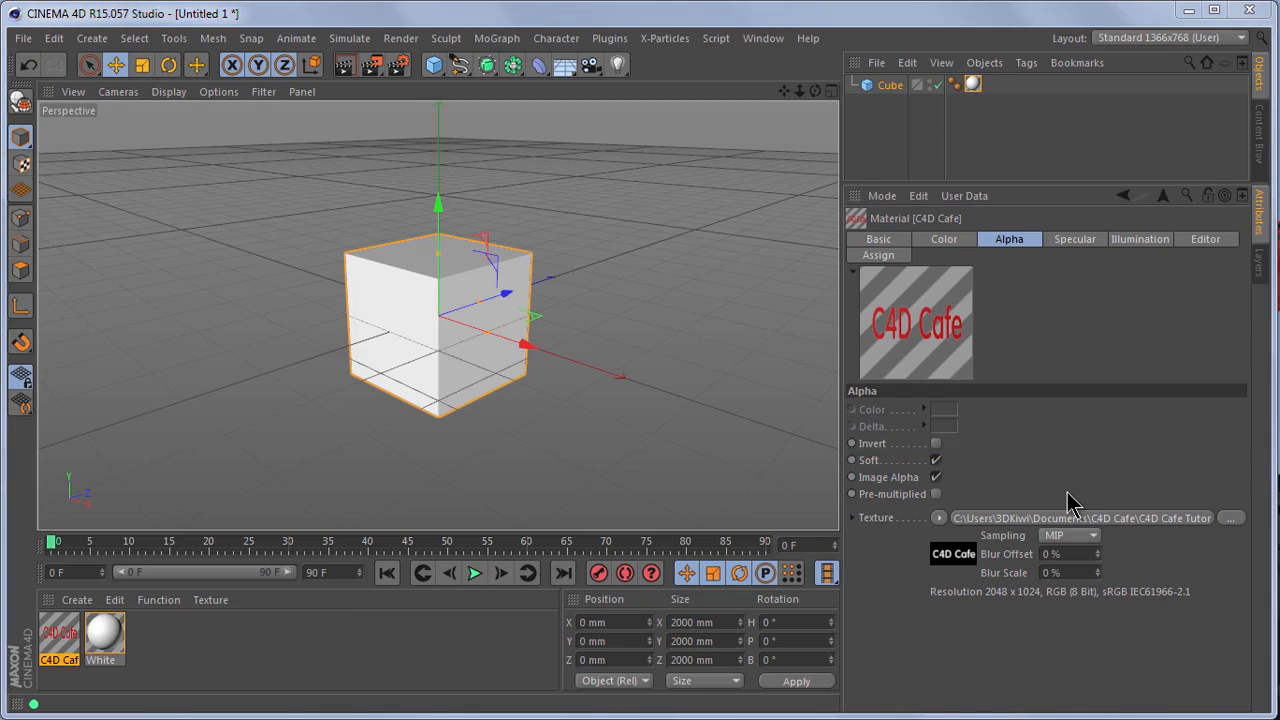
{"action": "left_click_drag", "start_coordinate": [104, 632], "coordinate": [435, 377]}
{"action": "left_click_drag", "start_coordinate": [404, 308], "coordinate": [404, 308]}
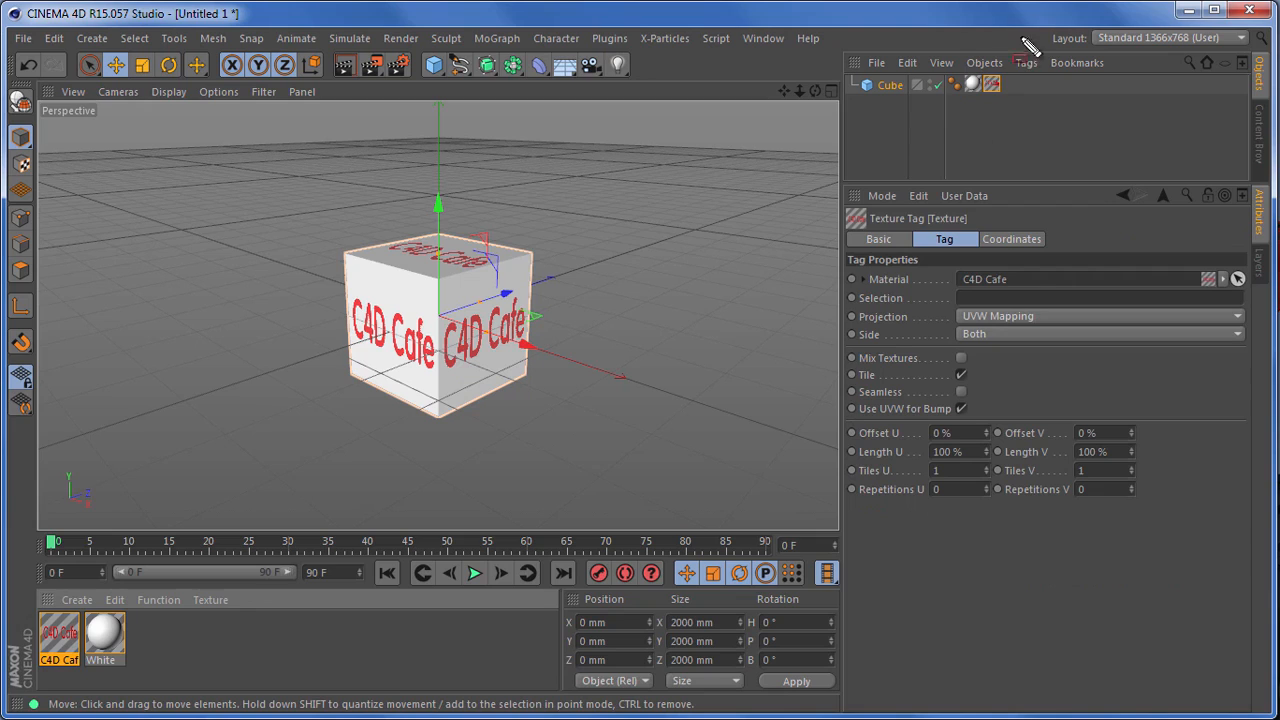
Step: Try placing the C4D Cafe texture tag before the White tag on the cube, and restore the original tag order
{"action": "left_click_drag", "start_coordinate": [990, 84], "coordinate": [1018, 106]}
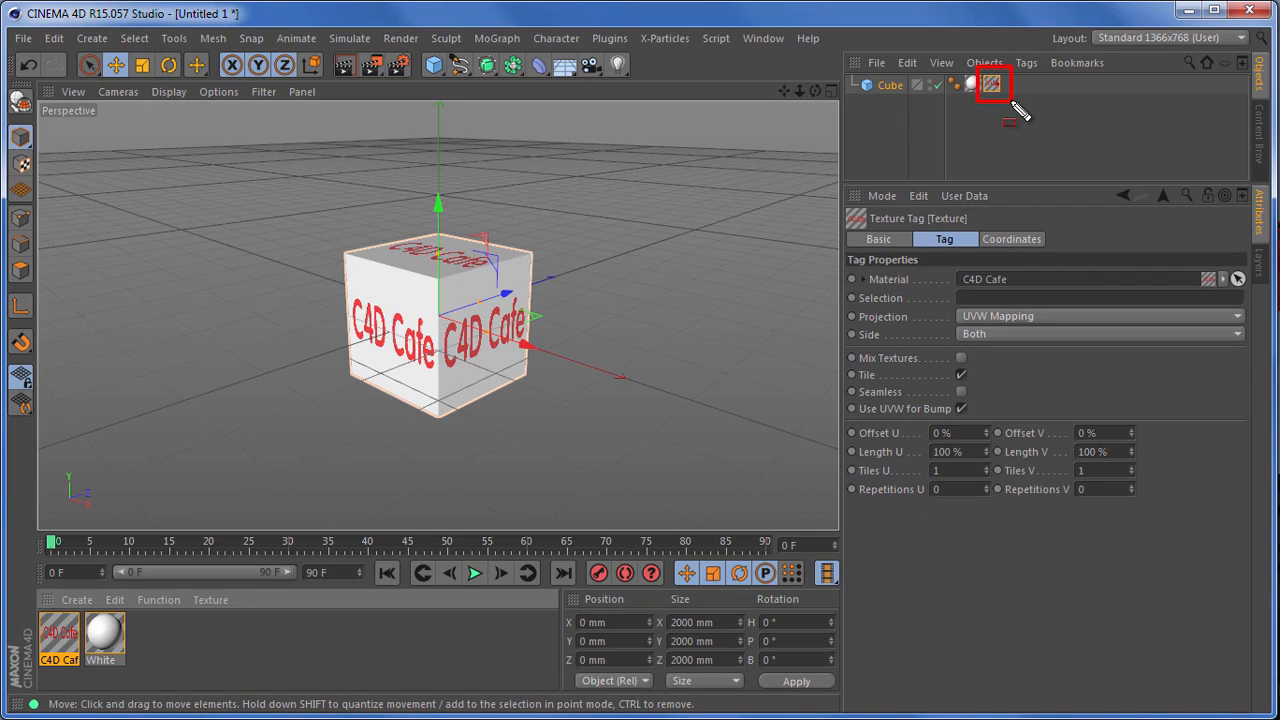
{"action": "mouse_move", "coordinate": [1018, 106]}
{"action": "left_mouse_down"}
{"action": "mouse_move", "coordinate": [977, 86]}
{"action": "mouse_move", "coordinate": [1026, 87]}
{"action": "left_mouse_up"}
{"action": "left_click", "coordinate": [973, 85]}
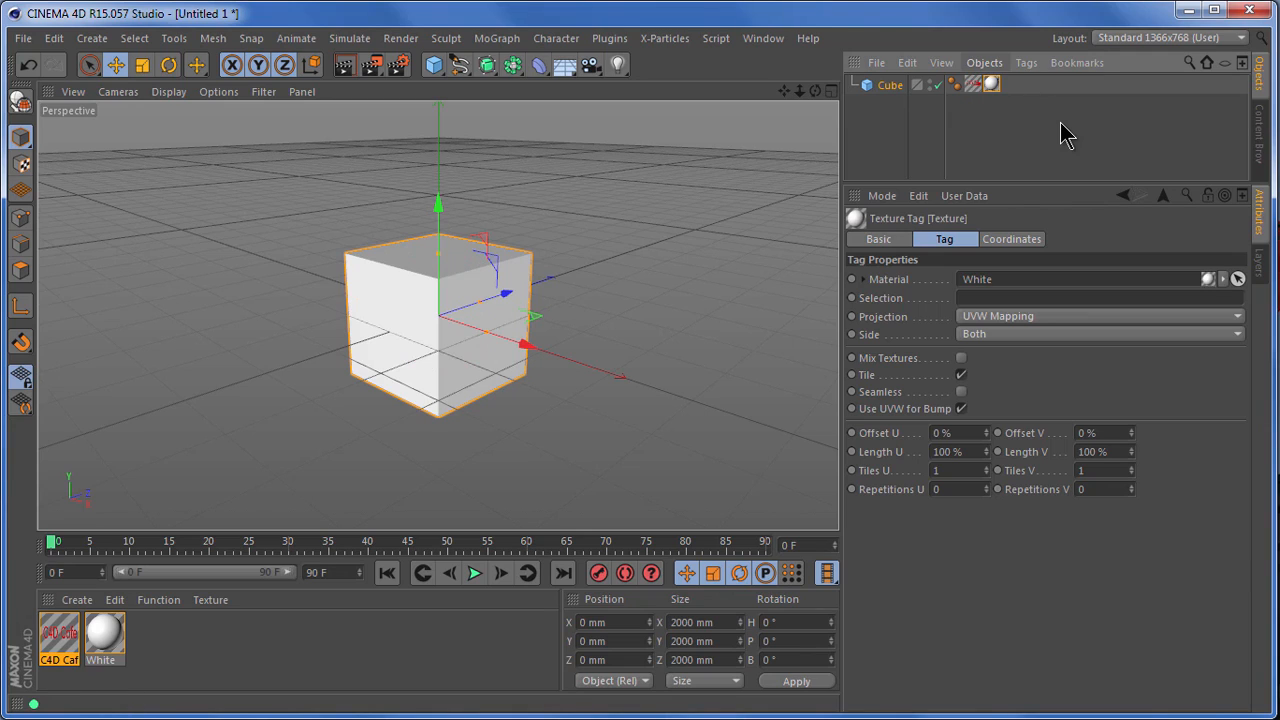
{"action": "left_click_drag", "start_coordinate": [973, 86], "coordinate": [1010, 90]}
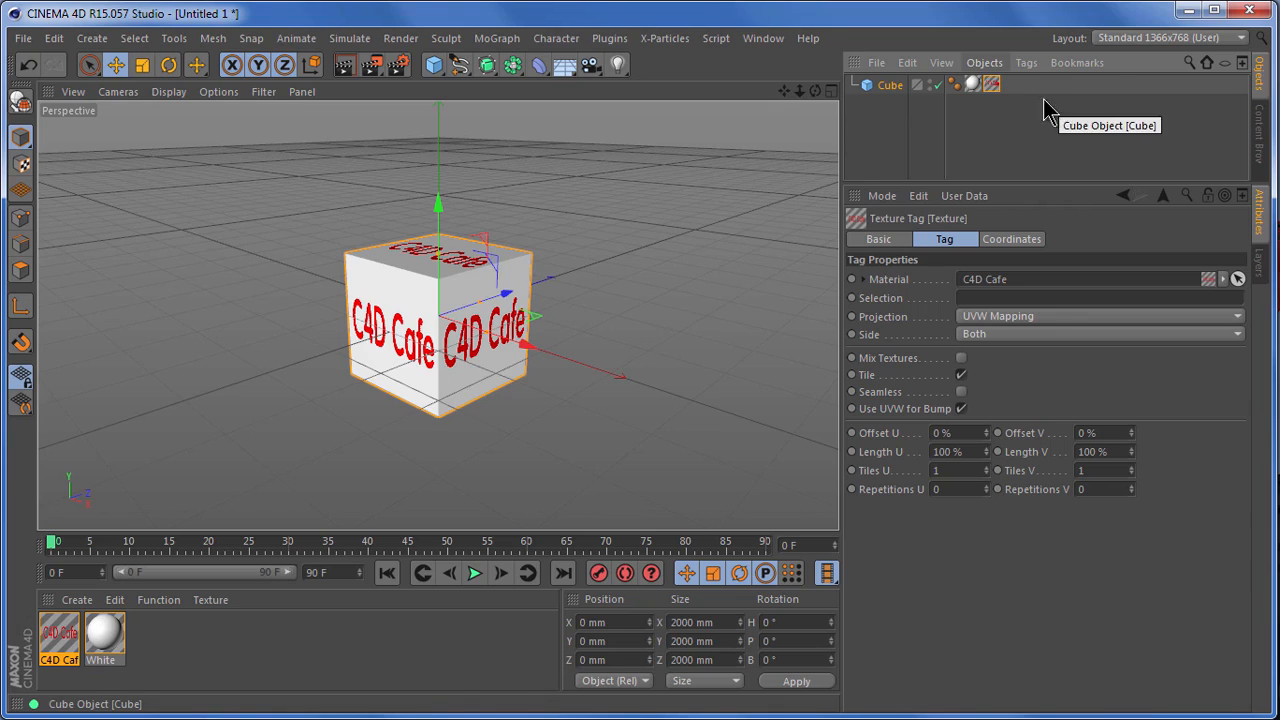
Step: Set the C4D Cafe texture tag's projection to Flat
{"action": "scroll", "coordinate": [563, 266], "scroll_direction": "up", "scroll_amount": 3}
{"action": "scroll", "coordinate": [209, 360], "scroll_direction": "up", "scroll_amount": 3}
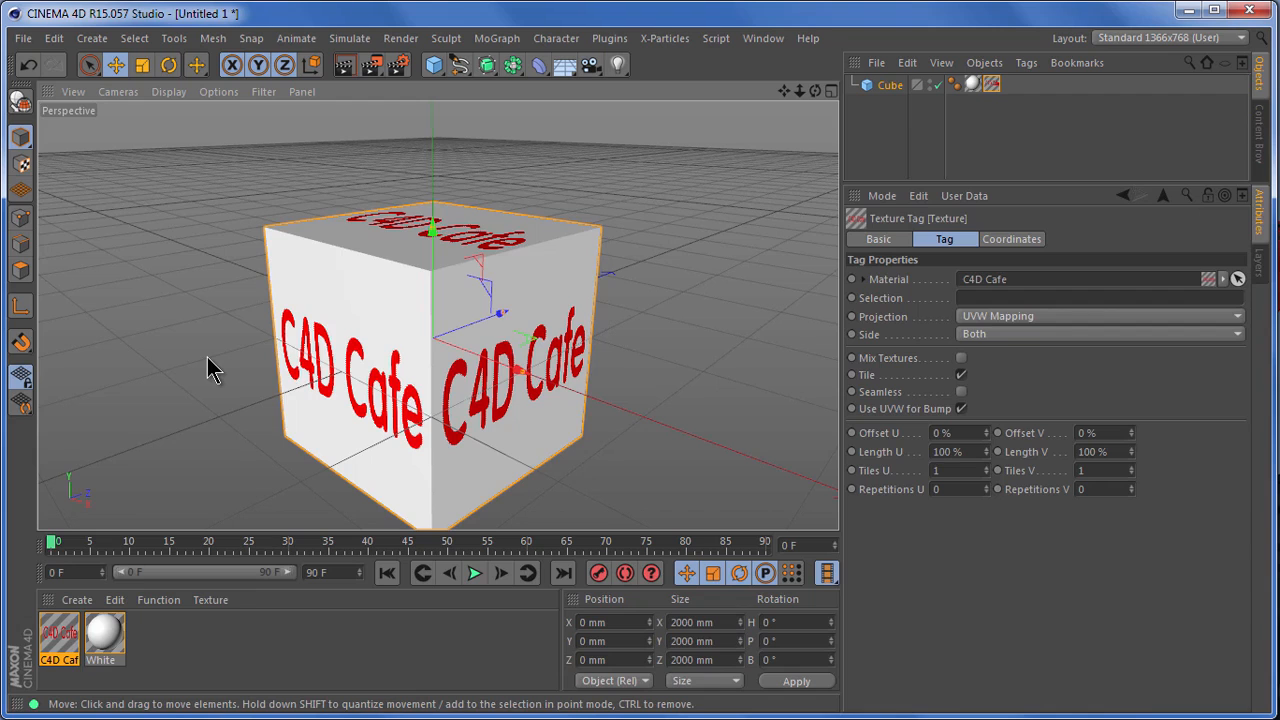
{"action": "scroll", "coordinate": [594, 186], "scroll_direction": "down", "scroll_amount": 3}
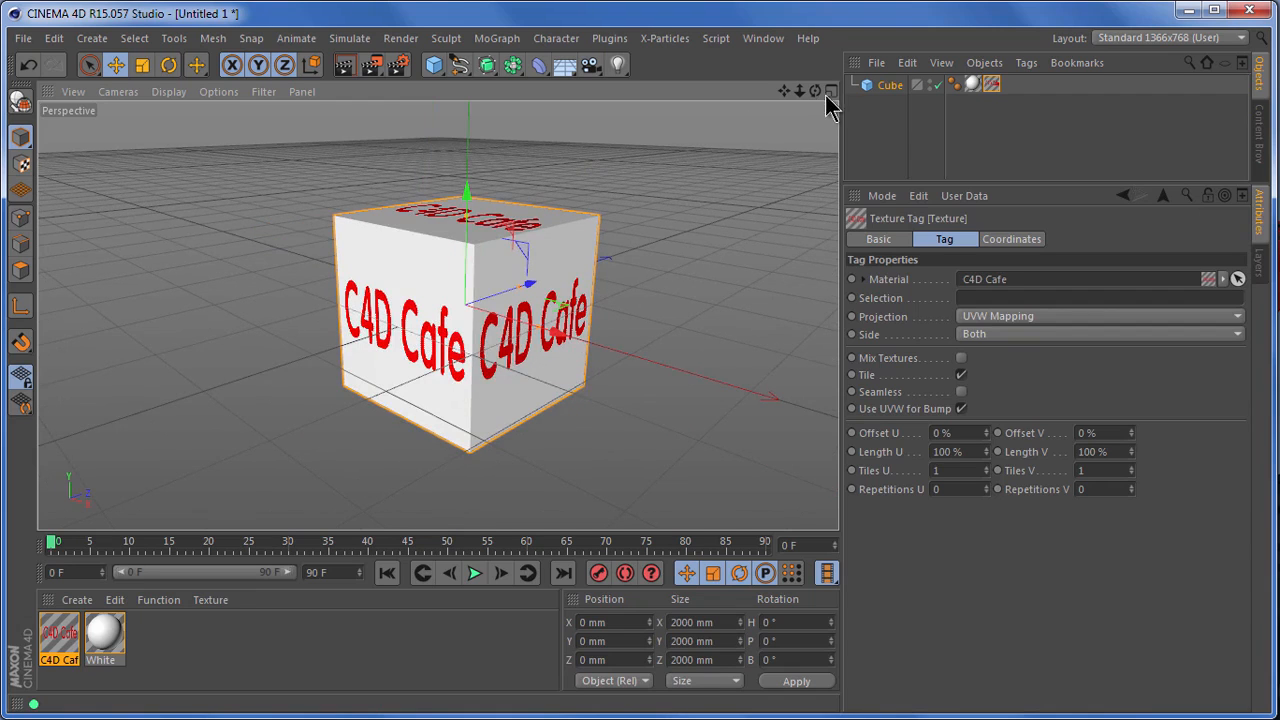
{"action": "left_click_drag", "start_coordinate": [816, 91], "coordinate": [838, 494]}
{"action": "left_click_drag", "start_coordinate": [786, 91], "coordinate": [836, 500]}
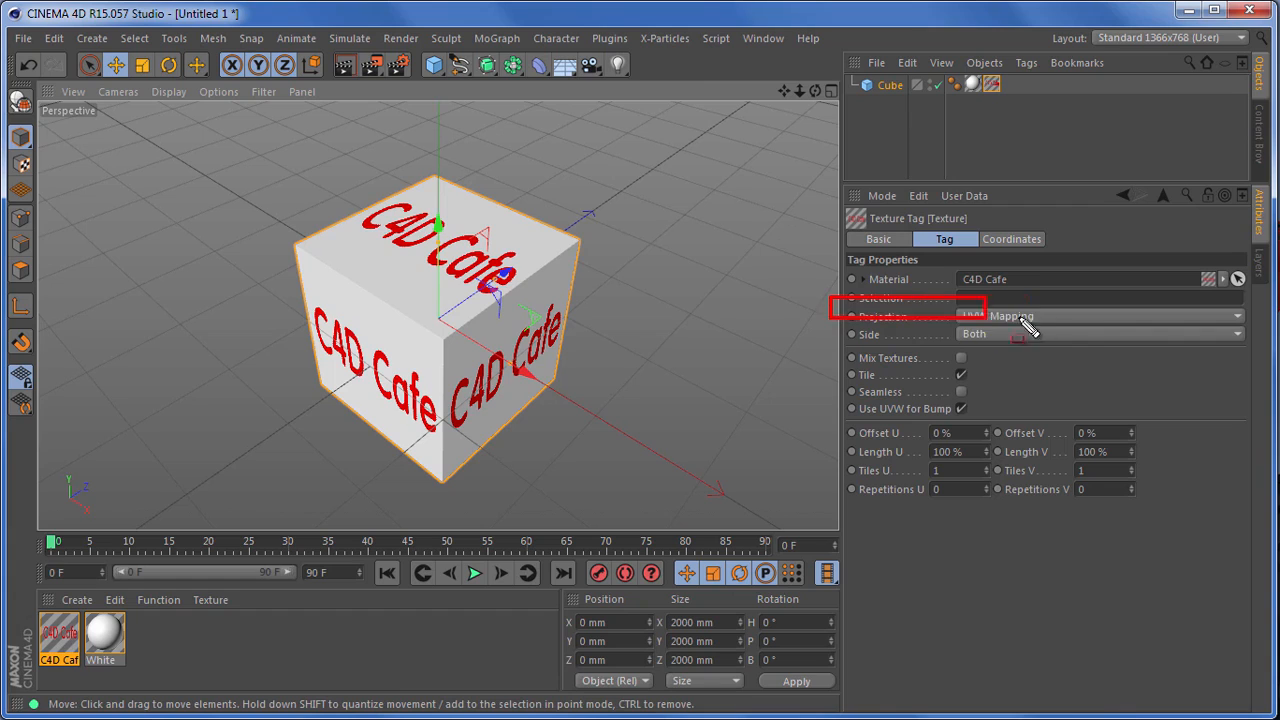
{"action": "left_click", "coordinate": [1114, 316]}
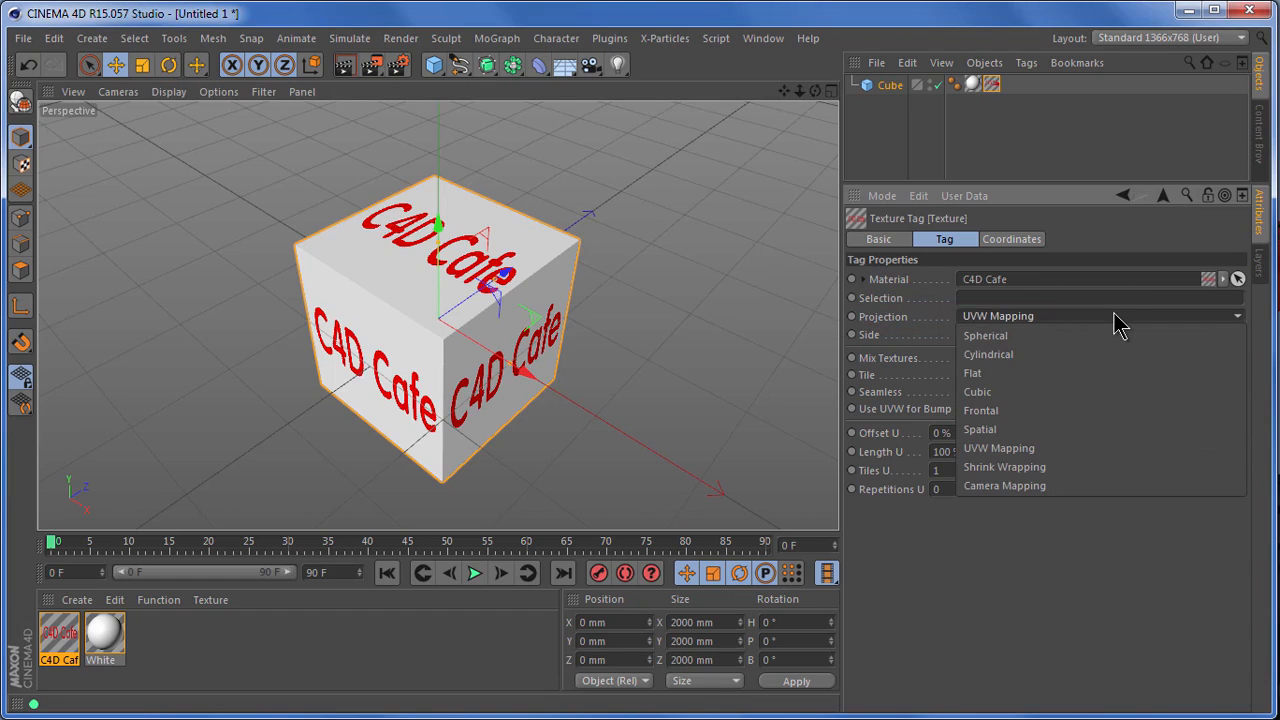
{"action": "left_click", "coordinate": [1103, 383]}
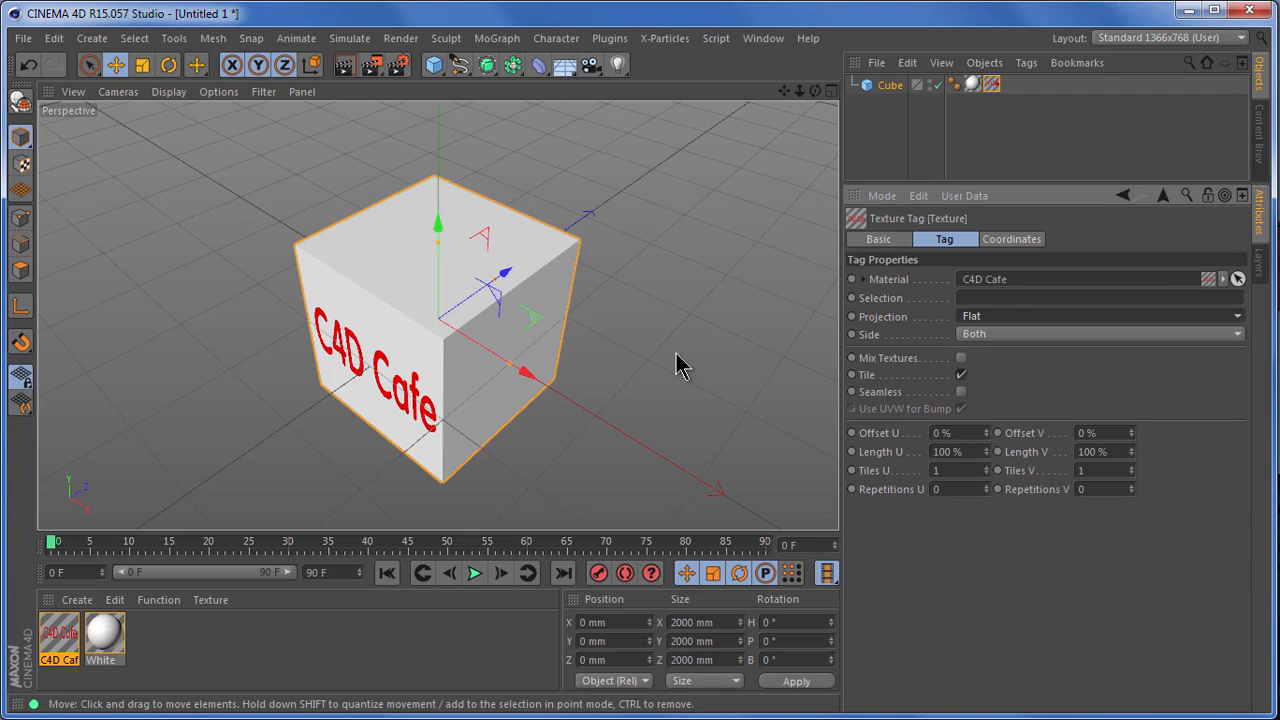
Step: Try a Length V of 50% on the flat-projected C4D Cafe texture tag, and undo the change
{"action": "left_click_drag", "start_coordinate": [815, 90], "coordinate": [752, 189]}
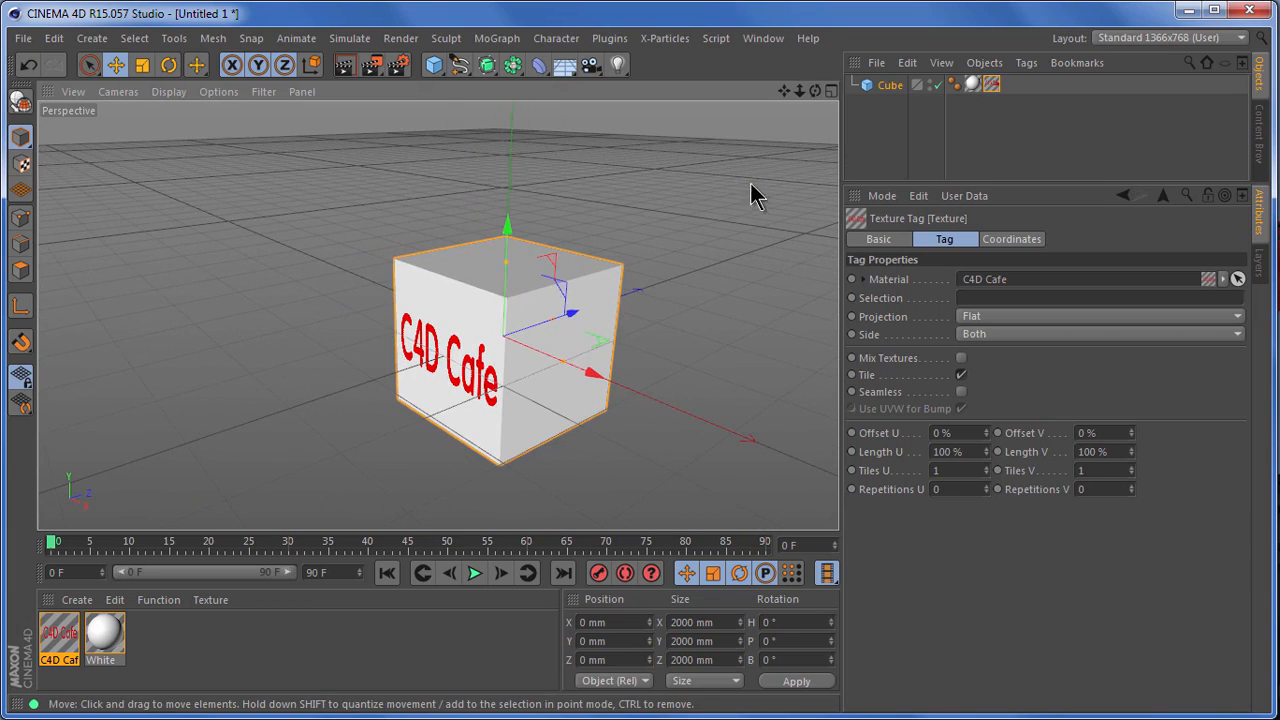
{"action": "mouse_move", "coordinate": [780, 94]}
{"action": "left_mouse_down"}
{"action": "mouse_move", "coordinate": [838, 490]}
{"action": "mouse_move", "coordinate": [778, 97]}
{"action": "left_mouse_up"}
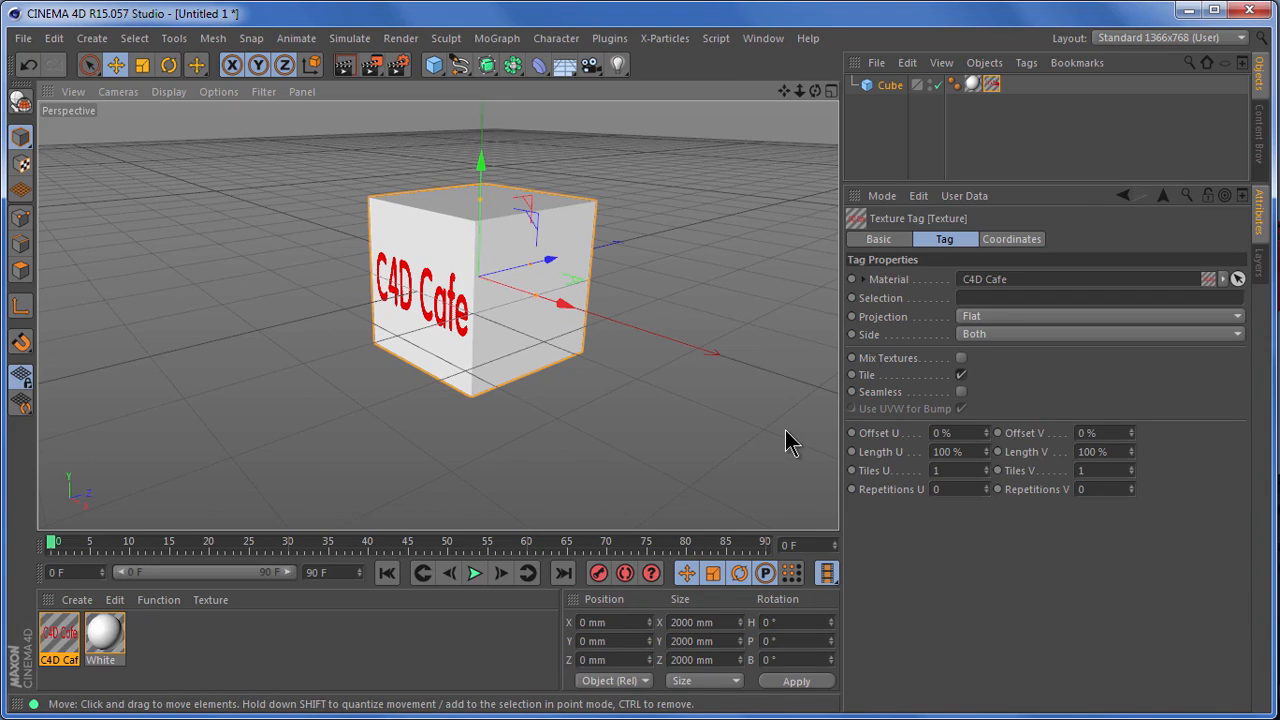
{"action": "left_click", "coordinate": [1125, 452]}
{"action": "type", "text": "50"}
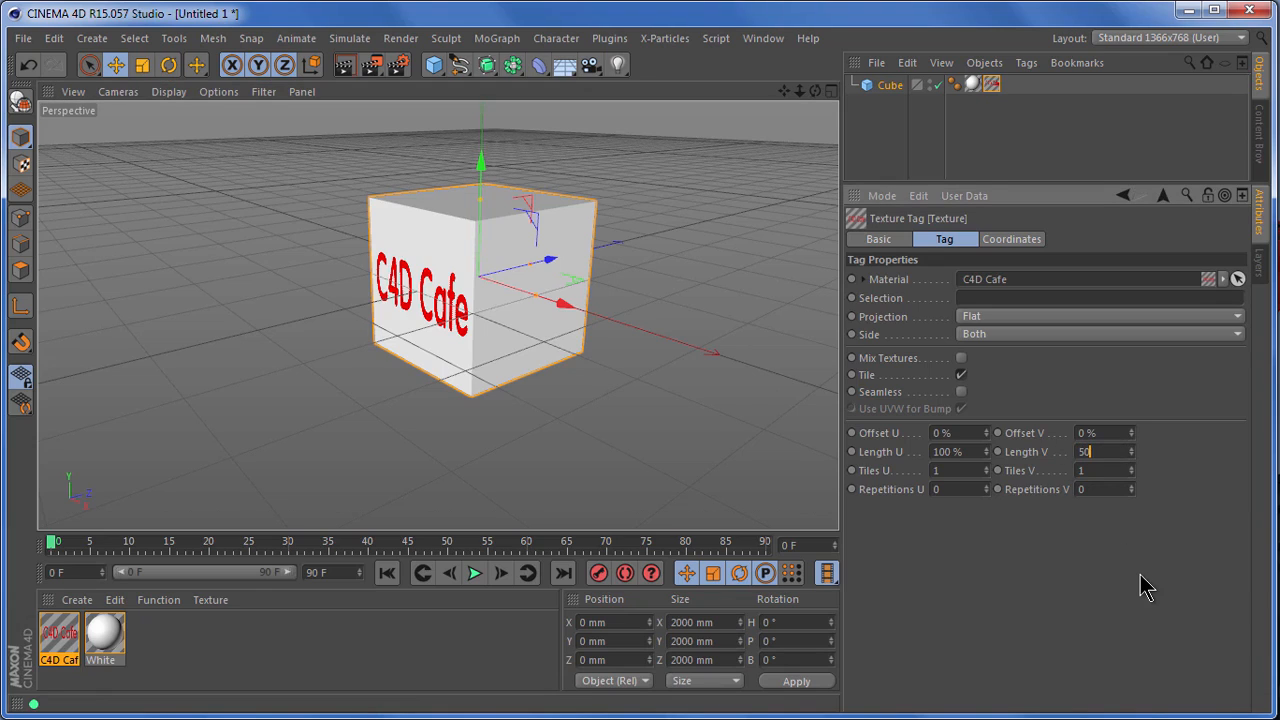
{"action": "key", "text": "Return"}
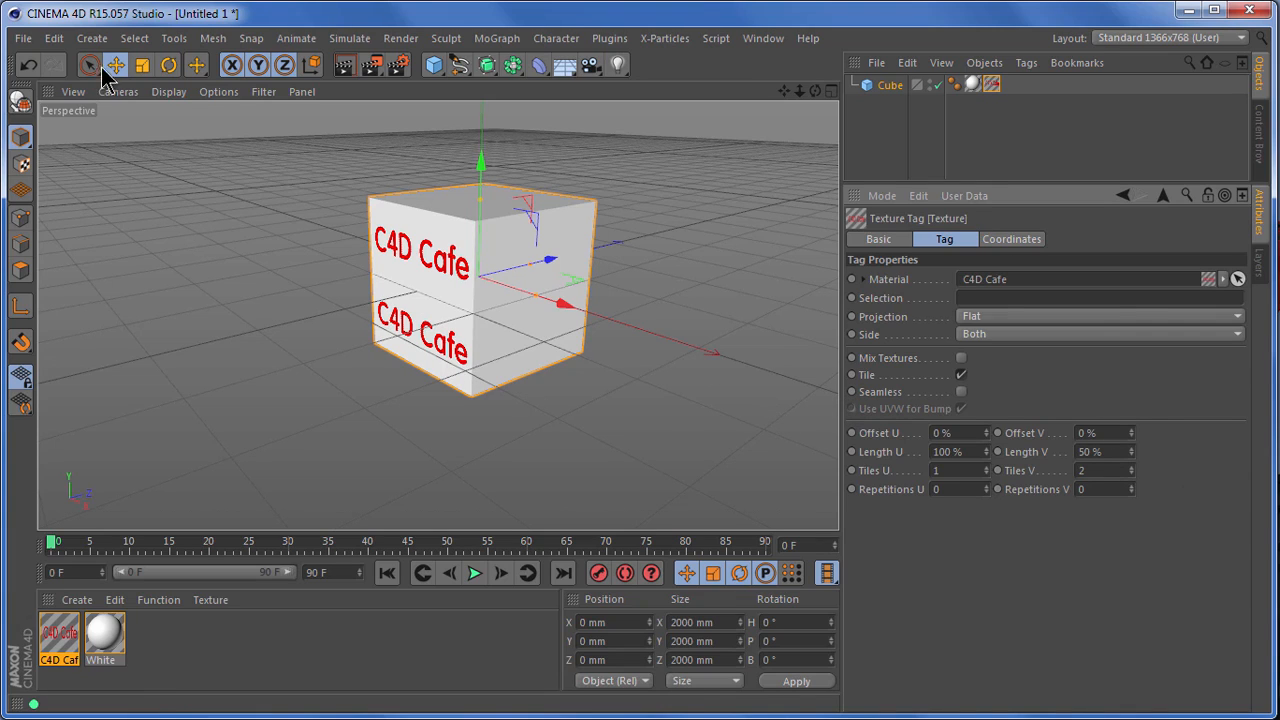
{"action": "left_click", "coordinate": [29, 66]}
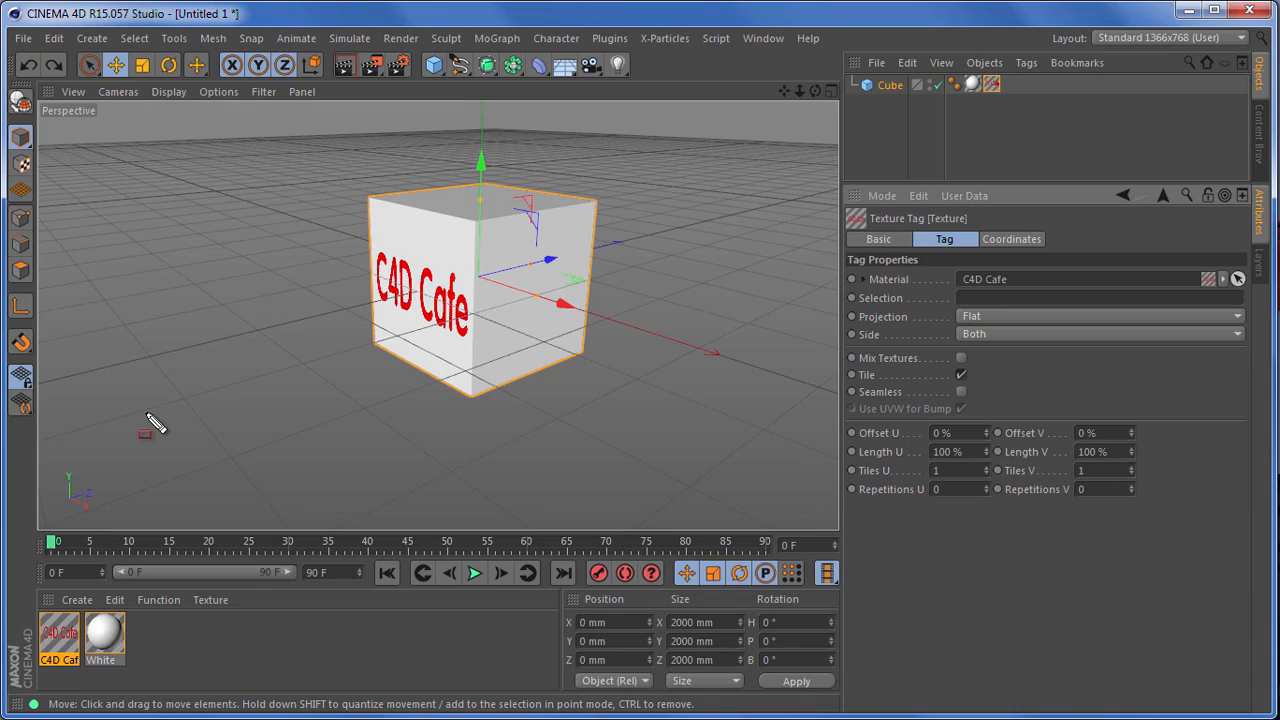
{"action": "mouse_move", "coordinate": [133, 393]}
{"action": "left_mouse_down"}
{"action": "mouse_move", "coordinate": [304, 340]}
{"action": "mouse_move", "coordinate": [259, 403]}
{"action": "left_mouse_up"}
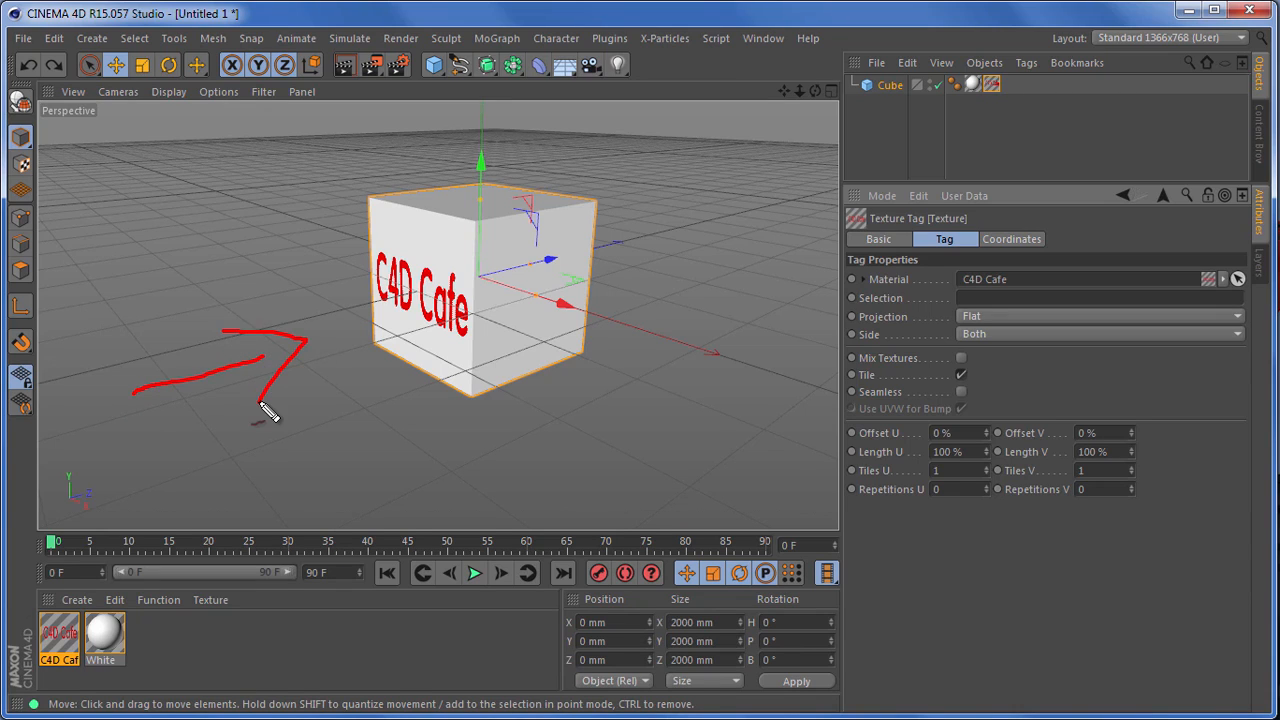
{"action": "mouse_move", "coordinate": [510, 268]}
{"action": "left_mouse_down"}
{"action": "mouse_move", "coordinate": [556, 250]}
{"action": "mouse_move", "coordinate": [584, 259]}
{"action": "mouse_move", "coordinate": [564, 272]}
{"action": "mouse_move", "coordinate": [675, 222]}
{"action": "left_mouse_up"}
{"action": "left_click_drag", "start_coordinate": [633, 215], "coordinate": [652, 245]}
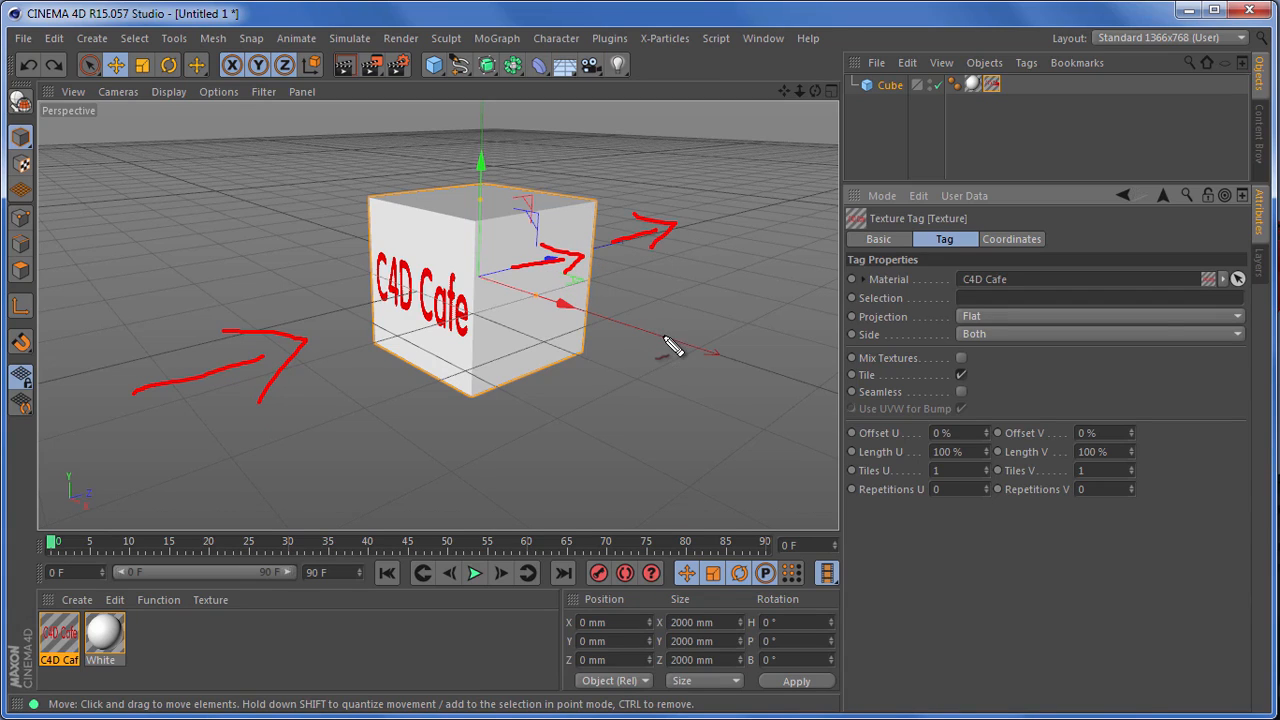
{"action": "key", "text": "Escape"}
{"action": "mouse_move", "coordinate": [536, 121]}
{"action": "left_mouse_down"}
{"action": "mouse_move", "coordinate": [535, 170]}
{"action": "mouse_move", "coordinate": [549, 152]}
{"action": "left_mouse_up"}
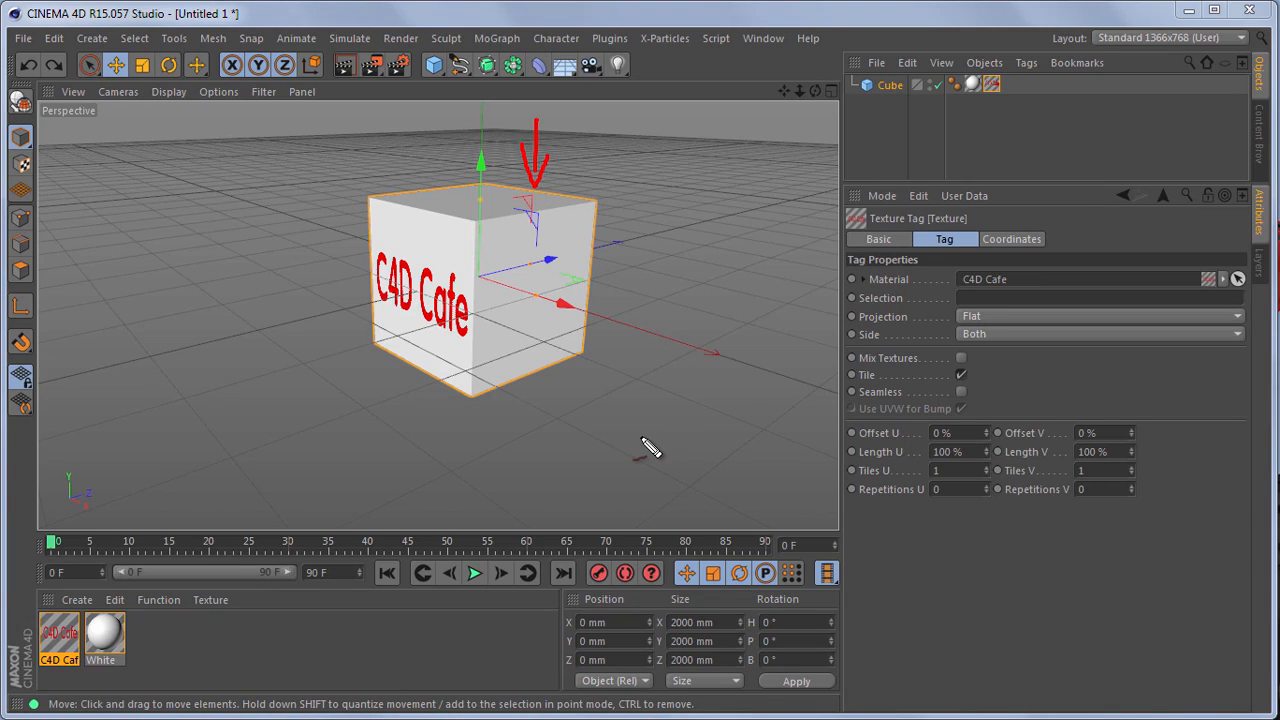
{"action": "key", "text": "Escape"}
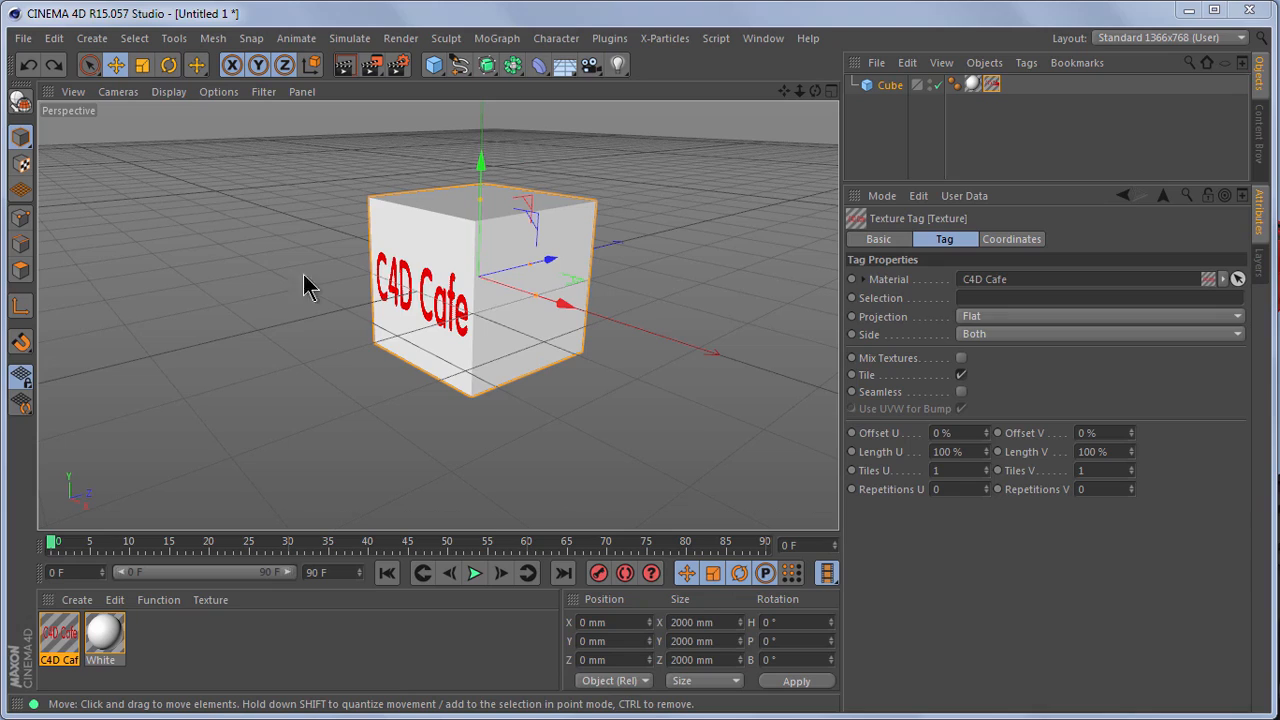
{"action": "left_click", "coordinate": [22, 168]}
{"action": "left_click_drag", "start_coordinate": [5, 147], "coordinate": [51, 182]}
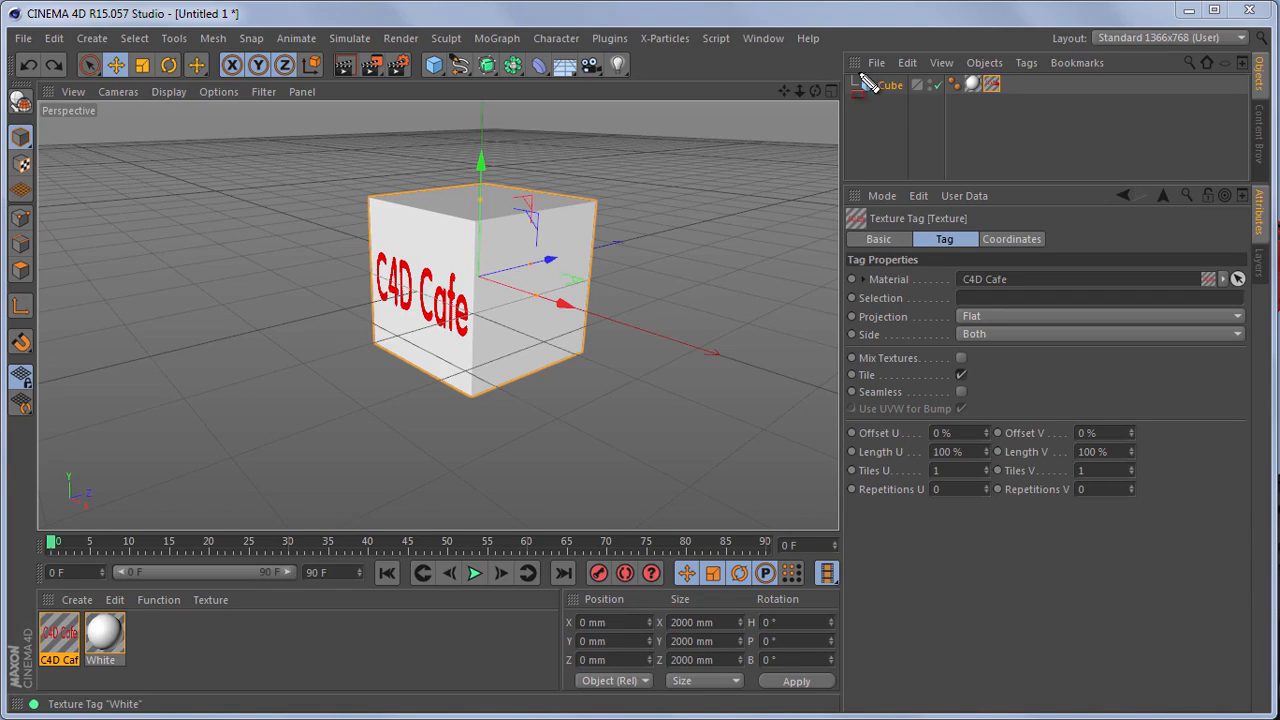
{"action": "left_click_drag", "start_coordinate": [847, 60], "coordinate": [910, 102]}
{"action": "left_click_drag", "start_coordinate": [977, 62], "coordinate": [1009, 102]}
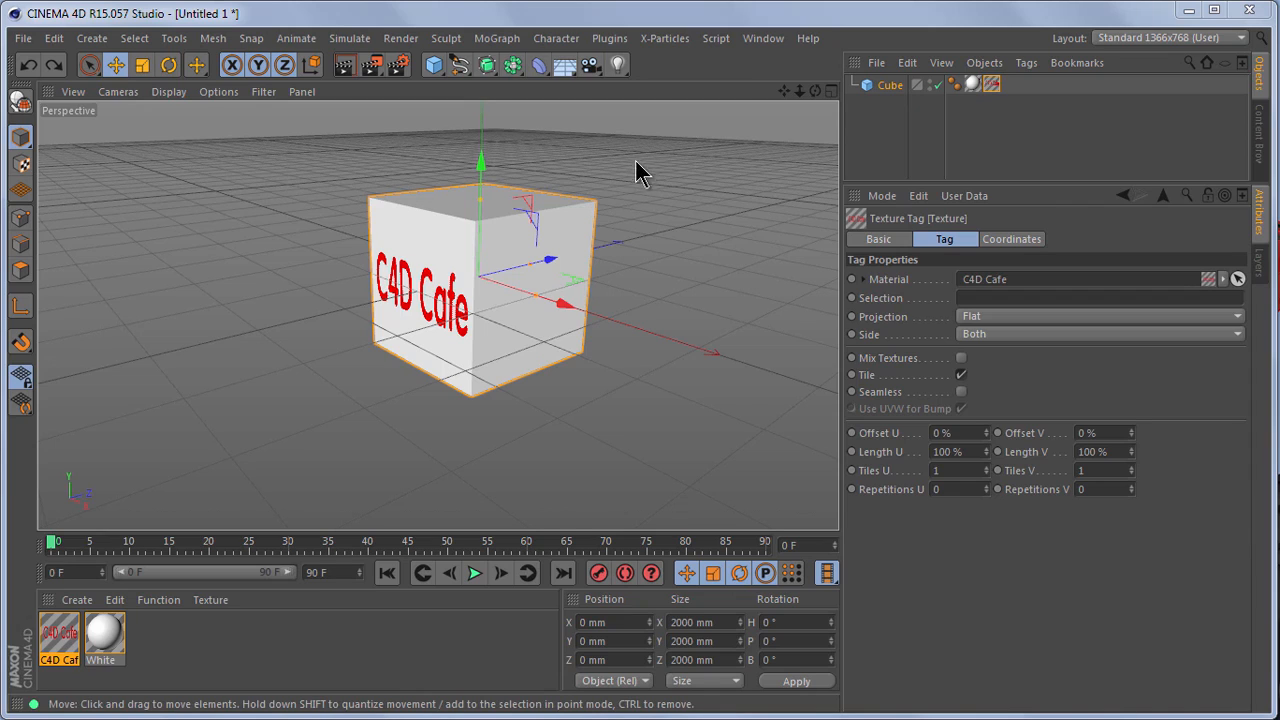
Step: Switch to Texture mode and enable axis modification for the C4D Cafe texture's projection plane
{"action": "left_click", "coordinate": [22, 168]}
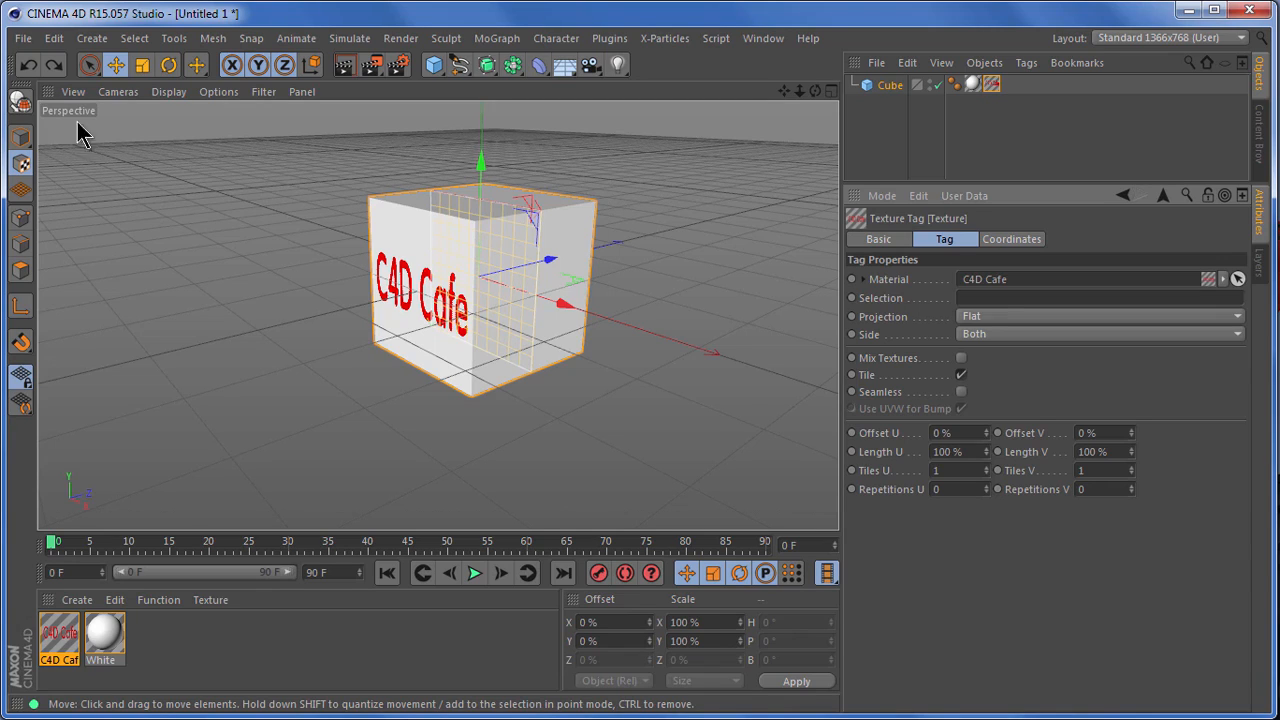
{"action": "left_click", "coordinate": [20, 163]}
{"action": "left_click", "coordinate": [22, 165]}
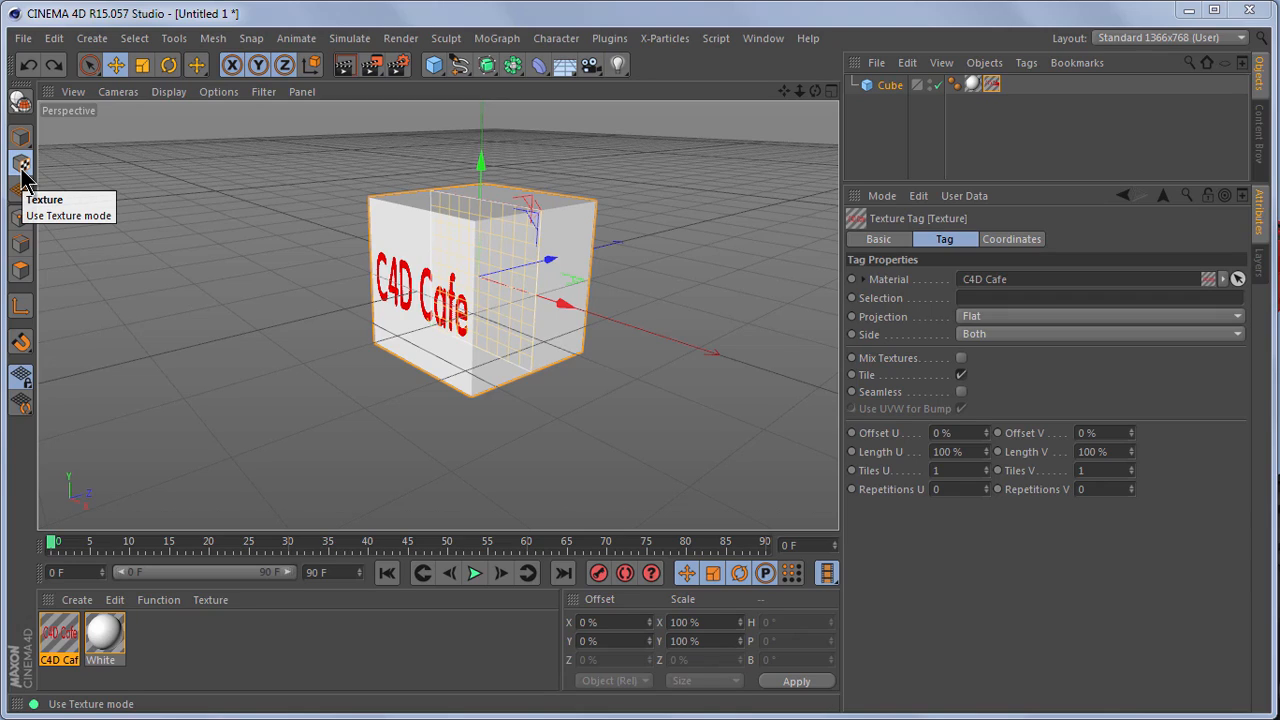
{"action": "left_click", "coordinate": [22, 166]}
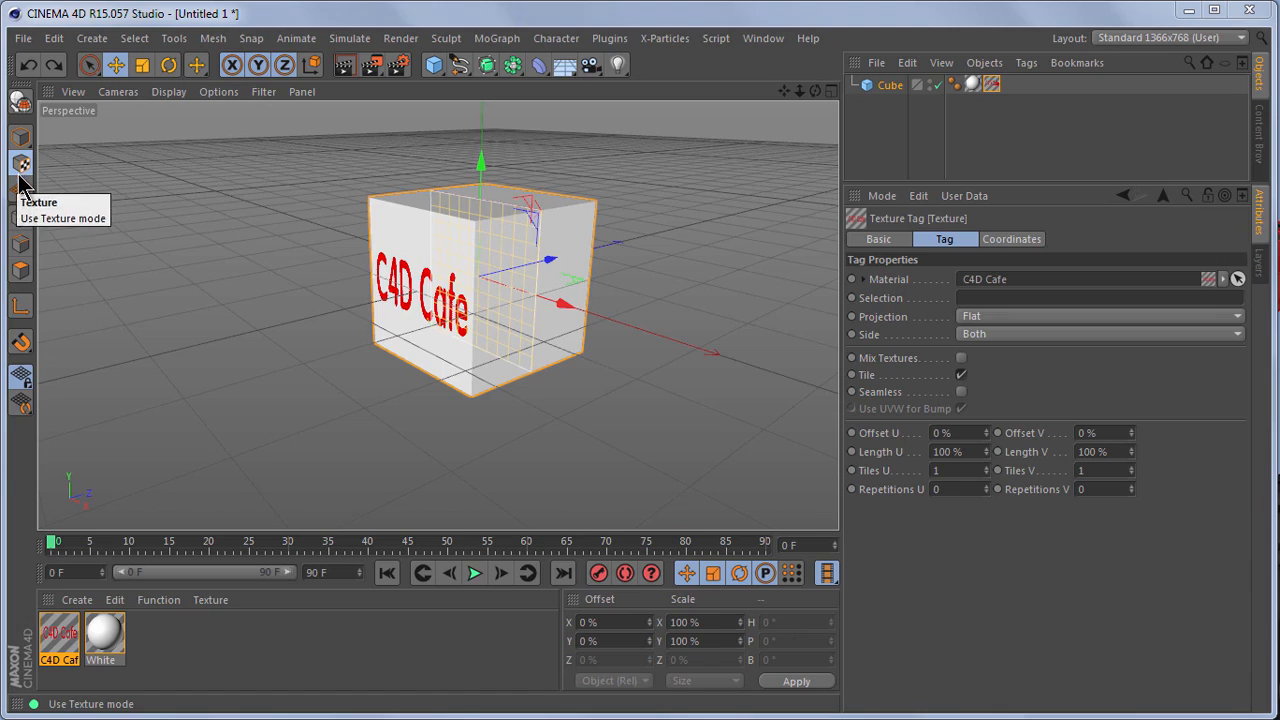
{"action": "left_click", "coordinate": [22, 308]}
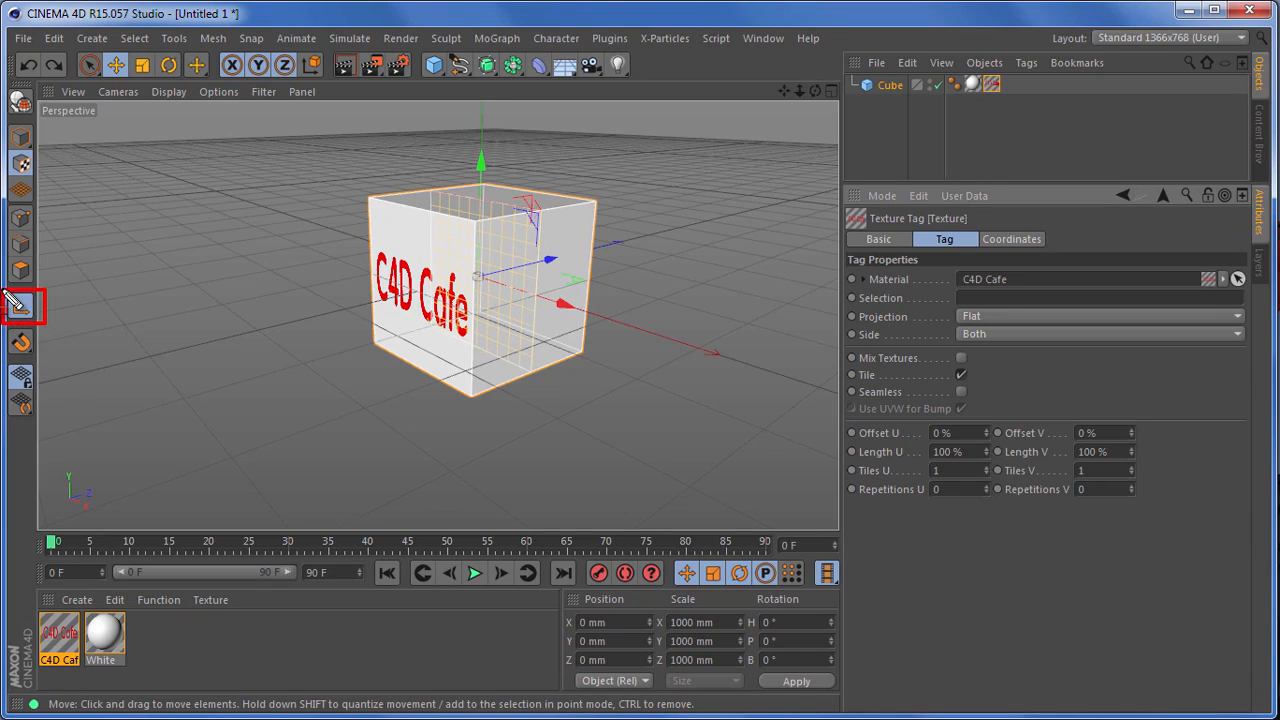
{"action": "left_click", "coordinate": [19, 161]}
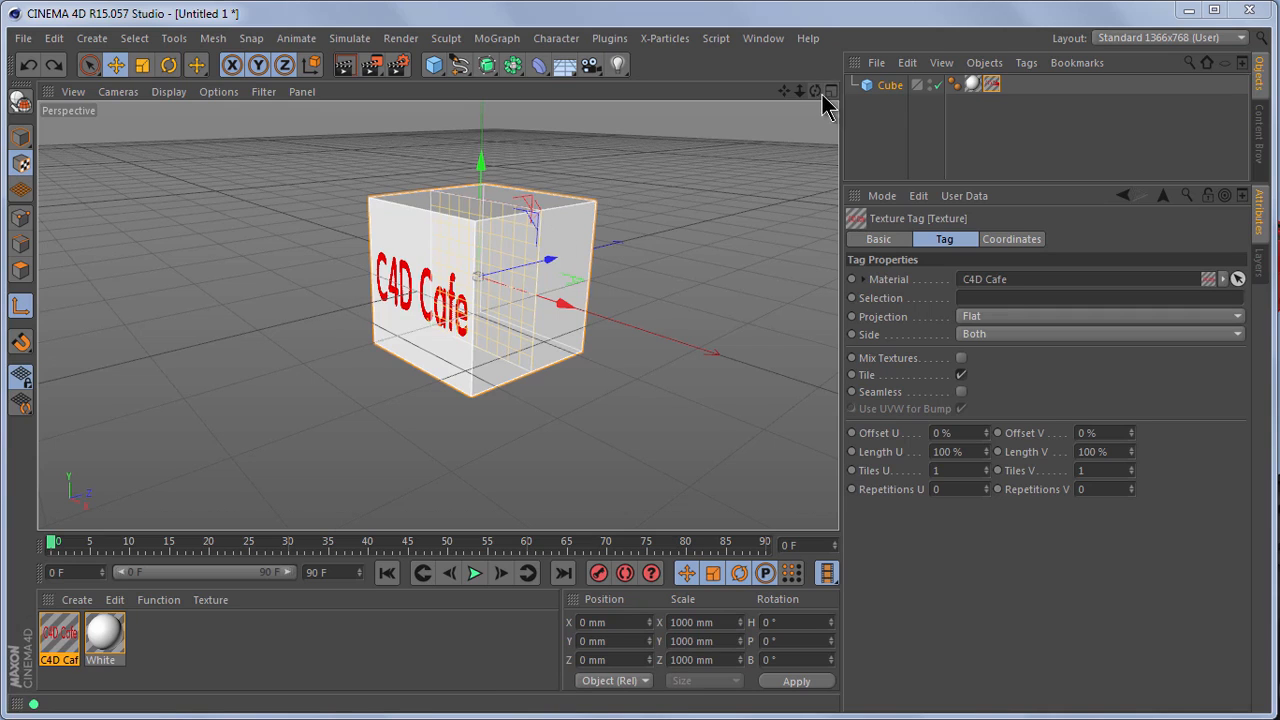
Step: Turn axis modification off and back on to compare how the texture's projection plane is handled
{"action": "left_click_drag", "start_coordinate": [802, 93], "coordinate": [843, 506]}
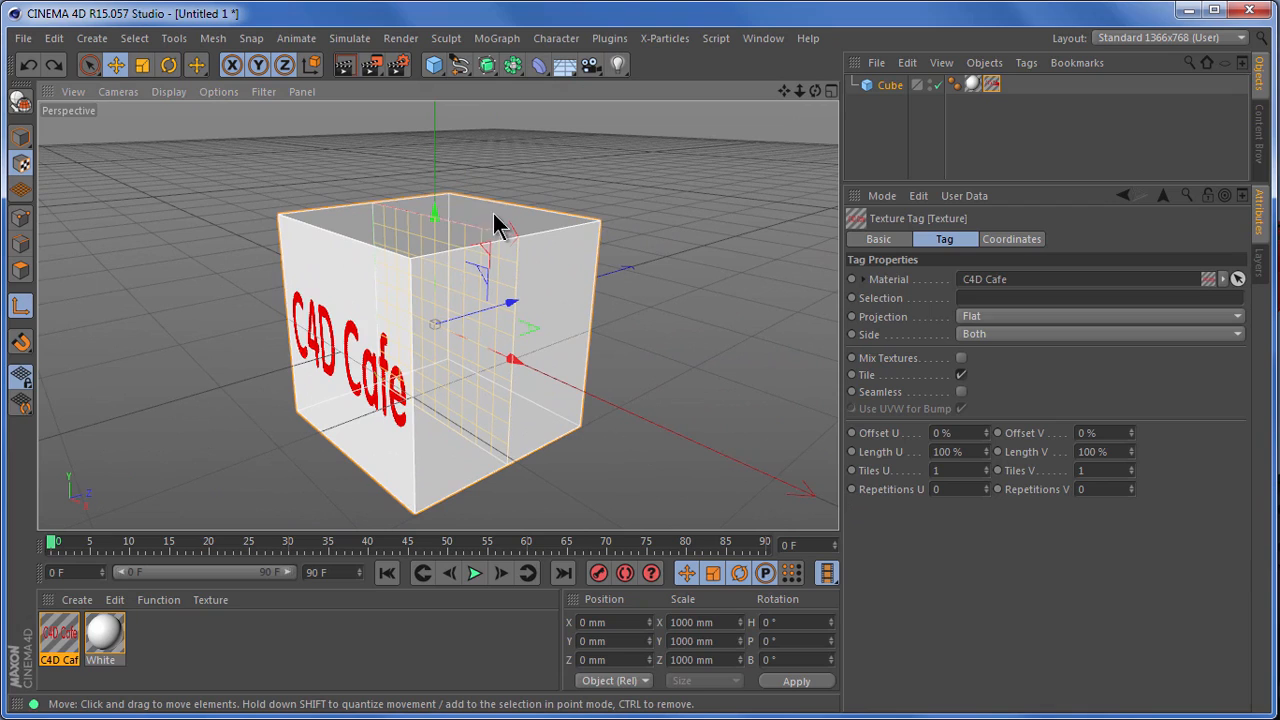
{"action": "left_click_drag", "start_coordinate": [356, 182], "coordinate": [561, 483]}
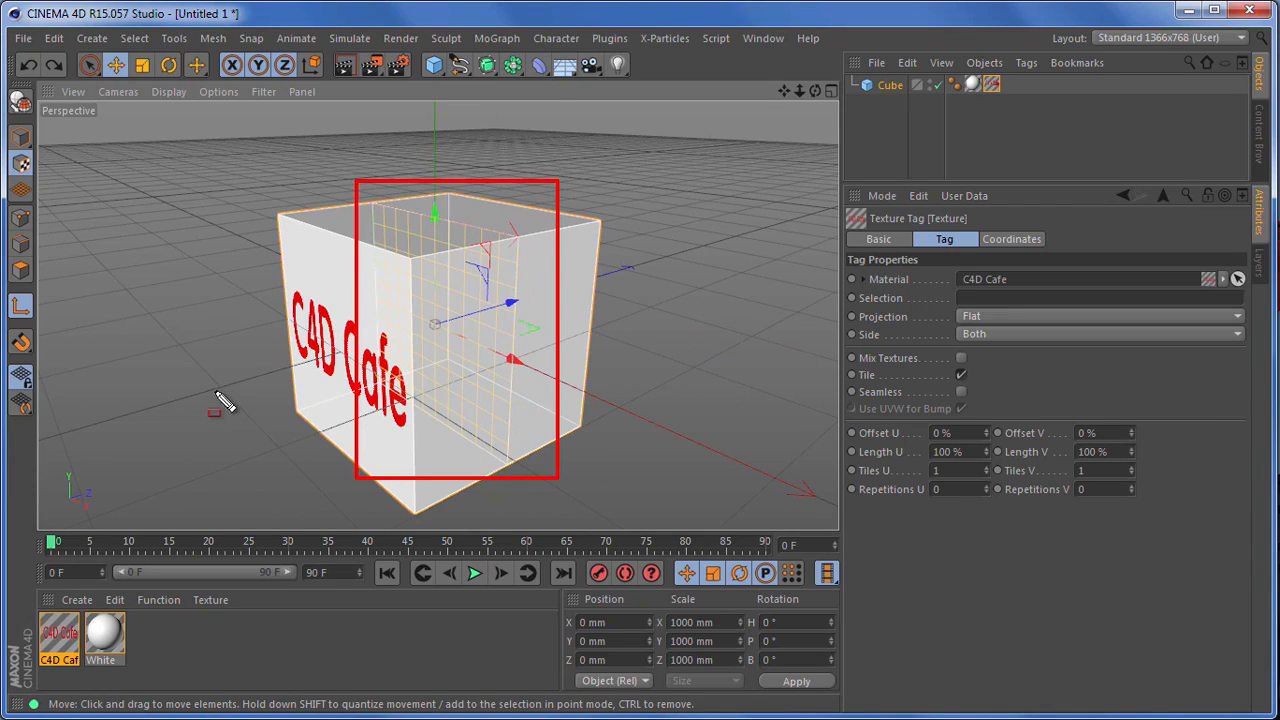
{"action": "left_click", "coordinate": [21, 306]}
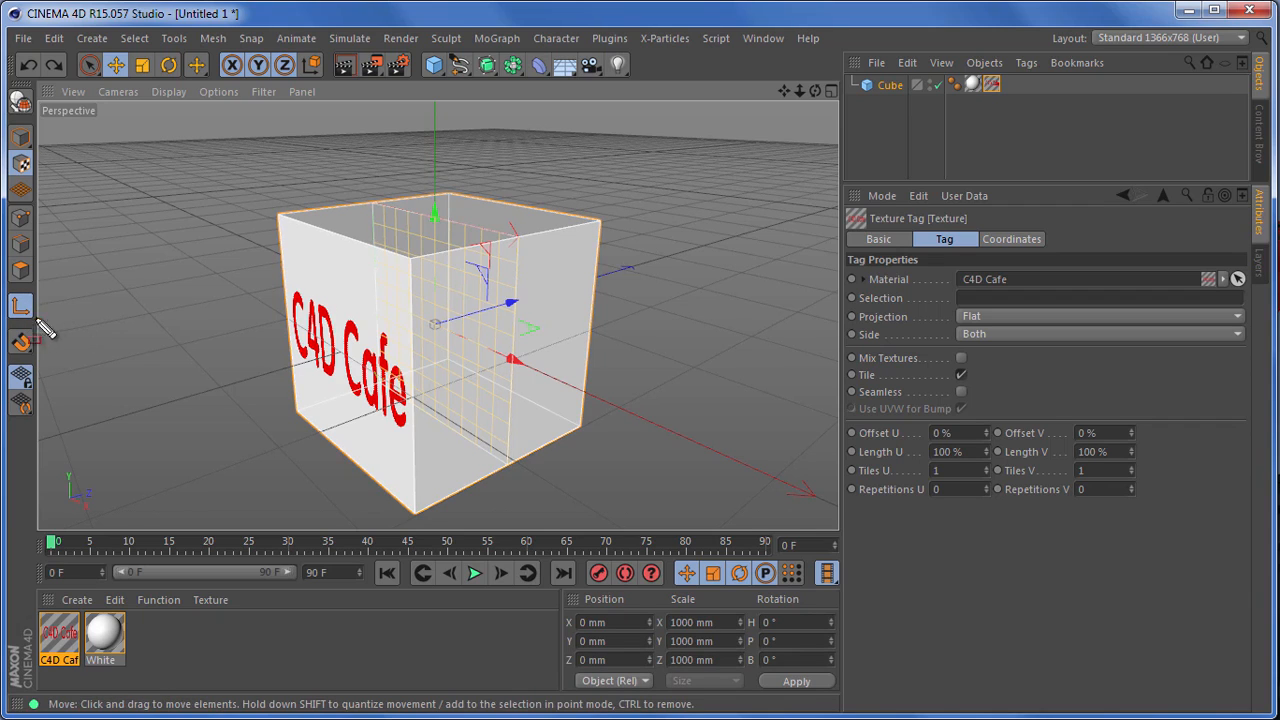
{"action": "left_click", "coordinate": [19, 312]}
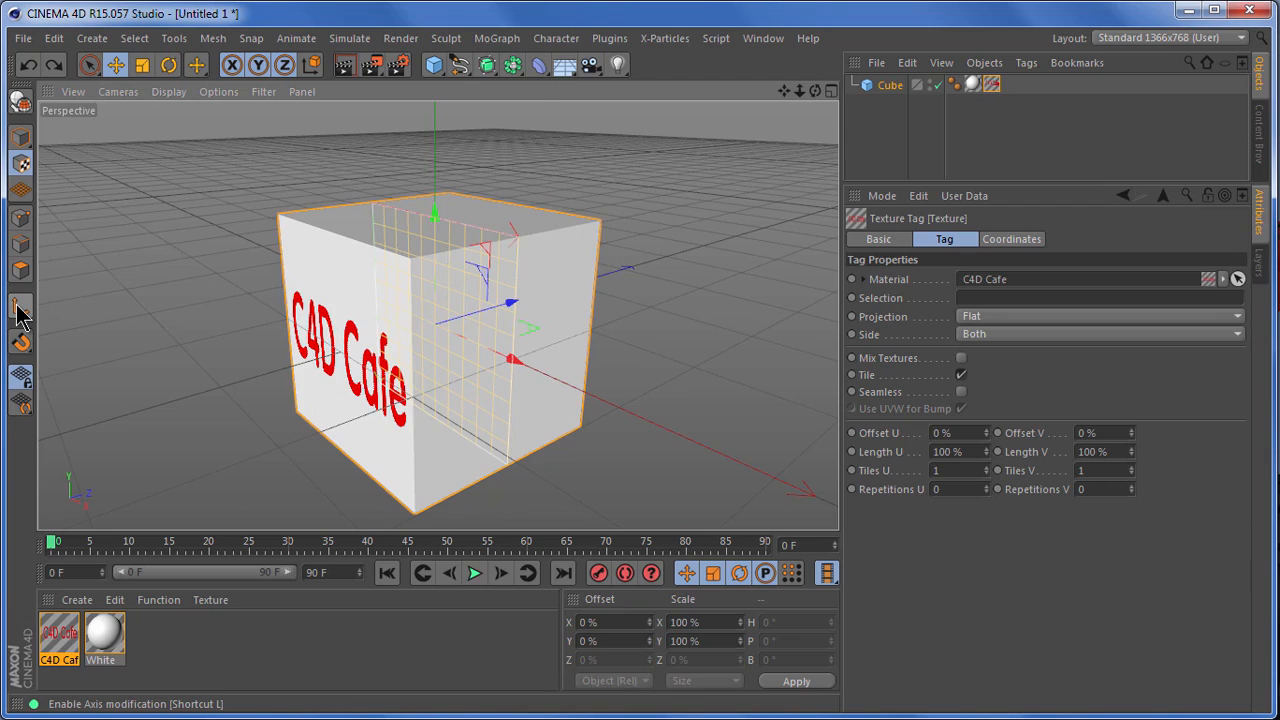
{"action": "left_click", "coordinate": [19, 312]}
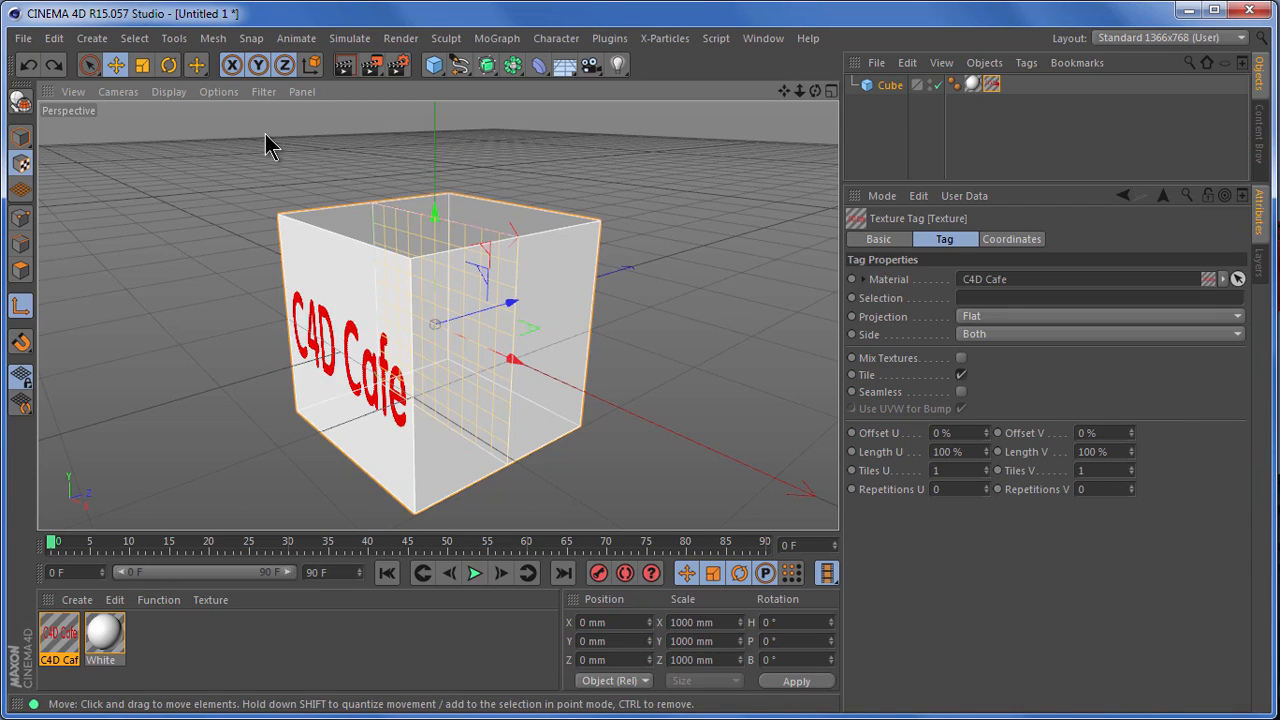
Step: Try rotating the C4D Cafe projection plane freehand around its pitch axis with the Rotate tool, and undo the attempts
{"action": "left_click", "coordinate": [169, 66]}
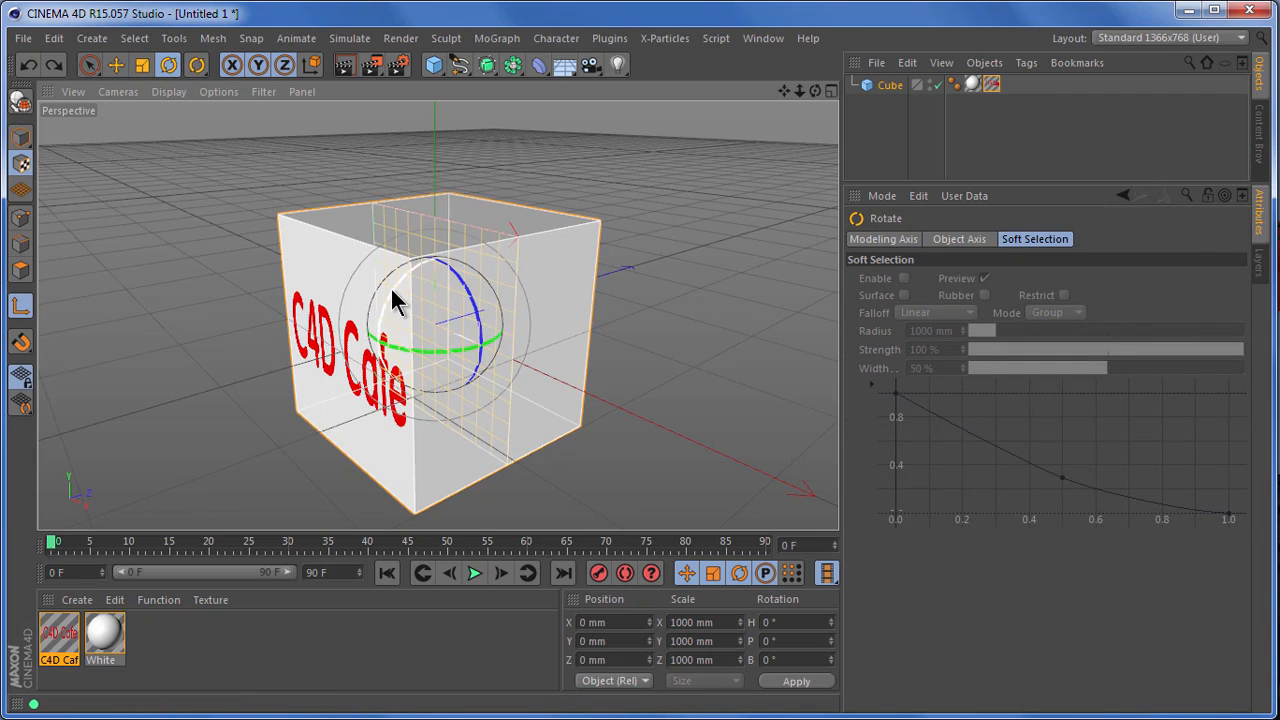
{"action": "mouse_move", "coordinate": [390, 286]}
{"action": "left_mouse_down"}
{"action": "mouse_move", "coordinate": [476, 238]}
{"action": "mouse_move", "coordinate": [395, 250]}
{"action": "mouse_move", "coordinate": [443, 366]}
{"action": "mouse_move", "coordinate": [498, 348]}
{"action": "mouse_move", "coordinate": [434, 343]}
{"action": "mouse_move", "coordinate": [450, 254]}
{"action": "mouse_move", "coordinate": [467, 251]}
{"action": "mouse_move", "coordinate": [410, 275]}
{"action": "left_mouse_up"}
{"action": "left_click", "coordinate": [29, 67]}
{"action": "left_click_drag", "start_coordinate": [394, 283], "coordinate": [490, 237]}
{"action": "left_click", "coordinate": [28, 65]}
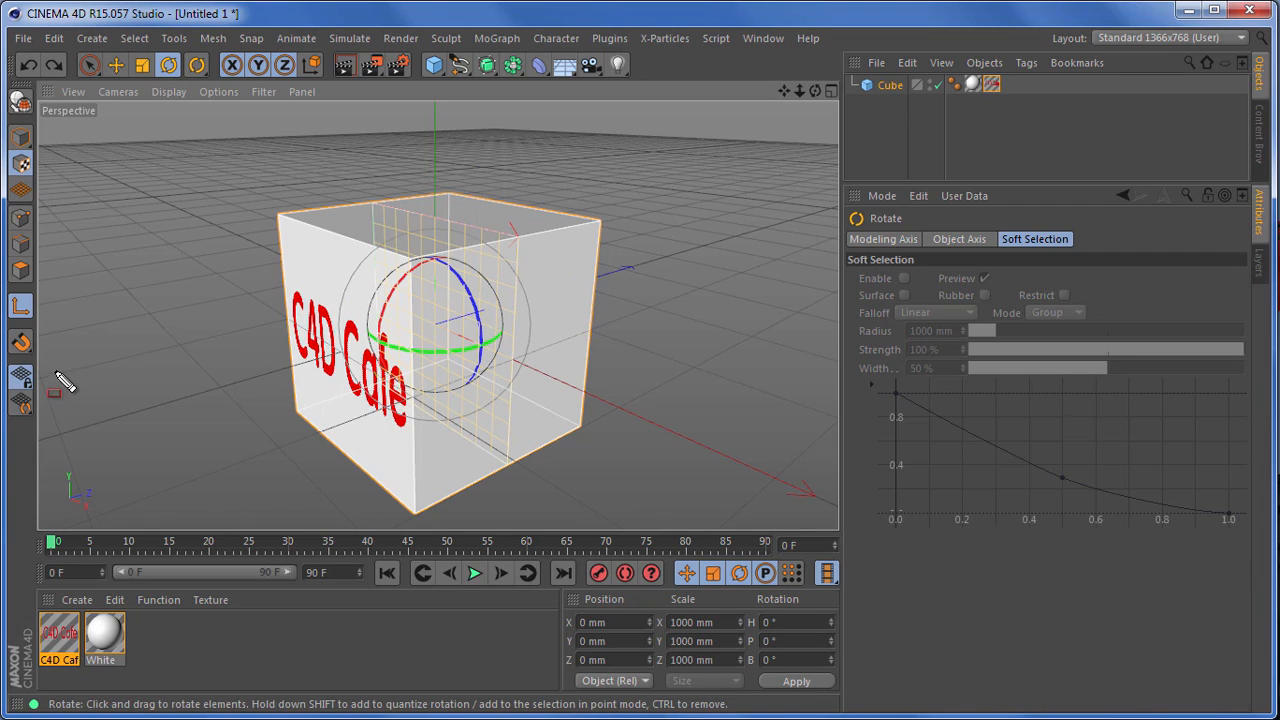
Step: Enable quantizing and rotate the C4D Cafe projection plane to a pitch of -90° onto the cube's top face
{"action": "left_click", "coordinate": [21, 344]}
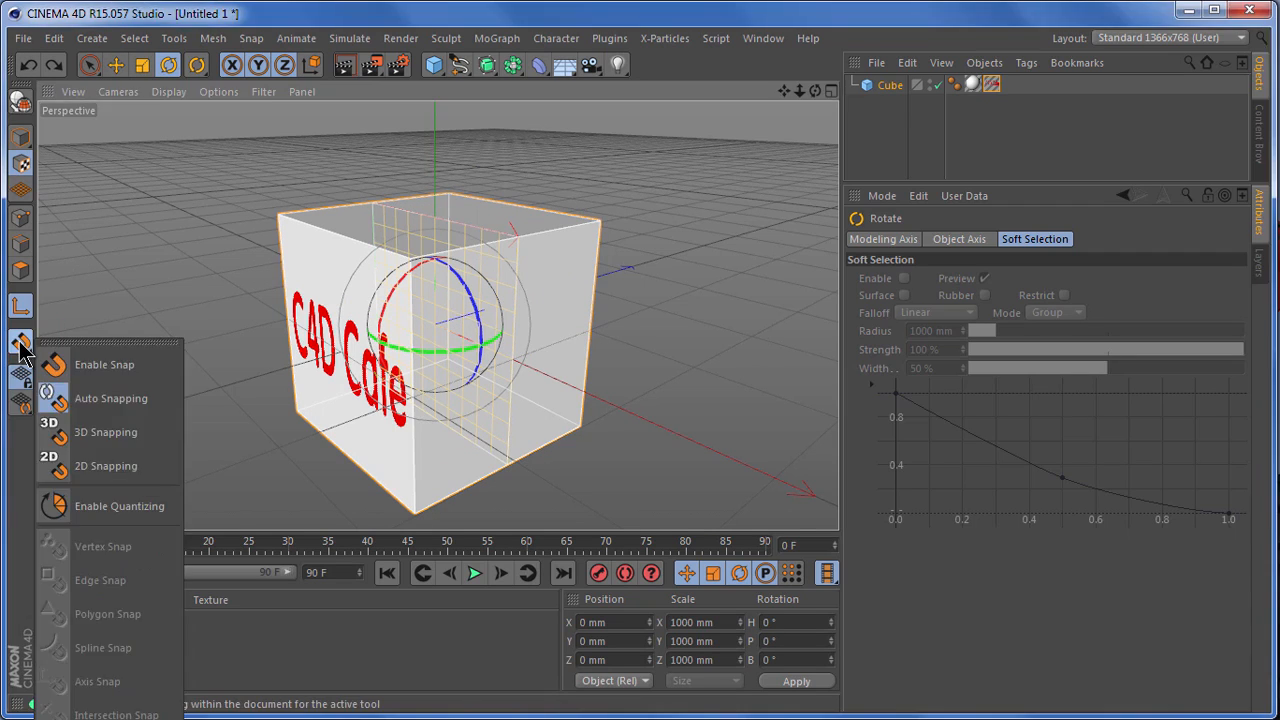
{"action": "left_click", "coordinate": [150, 506]}
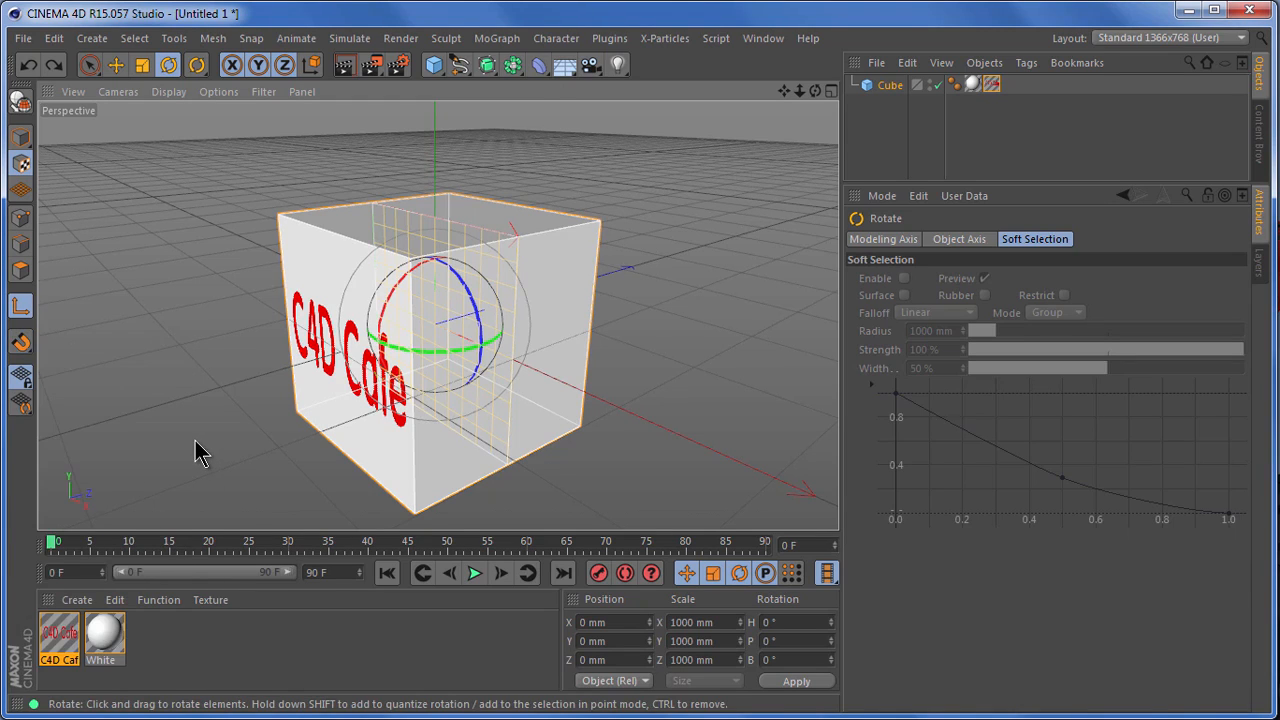
{"action": "left_click_drag", "start_coordinate": [388, 318], "coordinate": [467, 247]}
{"action": "left_click_drag", "start_coordinate": [816, 92], "coordinate": [845, 520]}
Step: Show the C4D Cafe texture tag's coordinates and undo the projection plane's rotation
{"action": "left_click", "coordinate": [991, 84]}
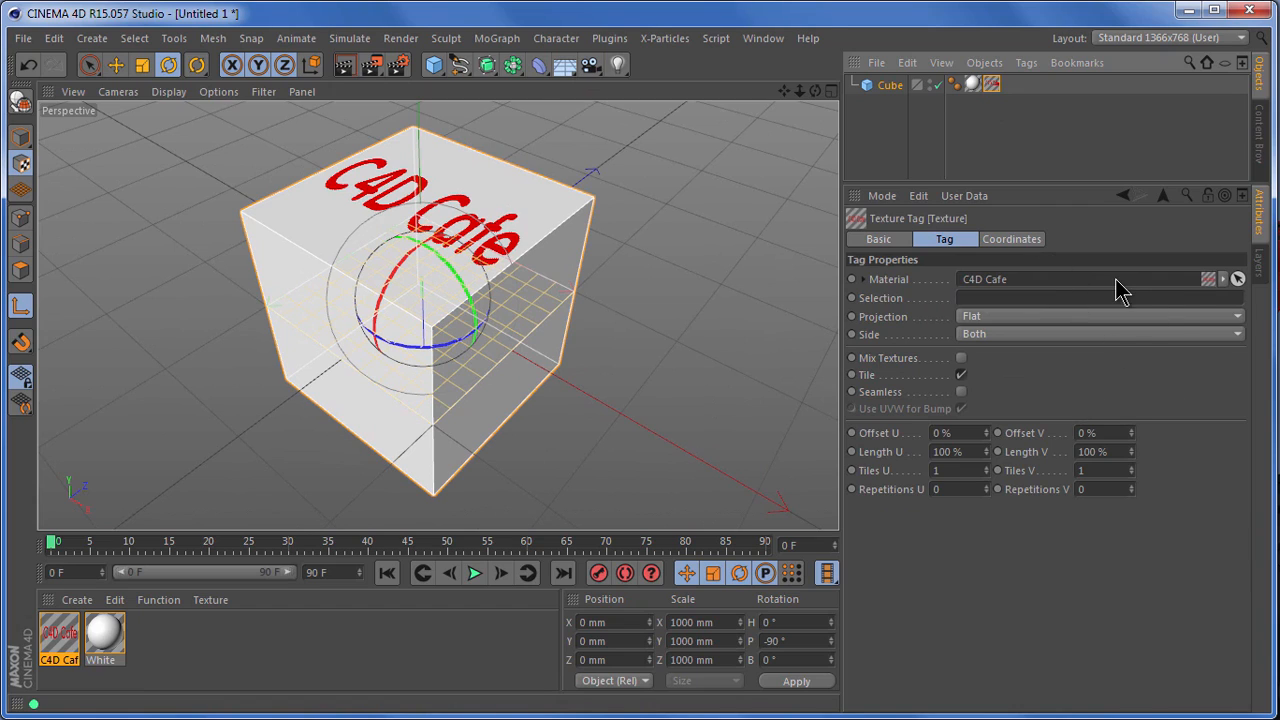
{"action": "left_click_drag", "start_coordinate": [991, 84], "coordinate": [1035, 257]}
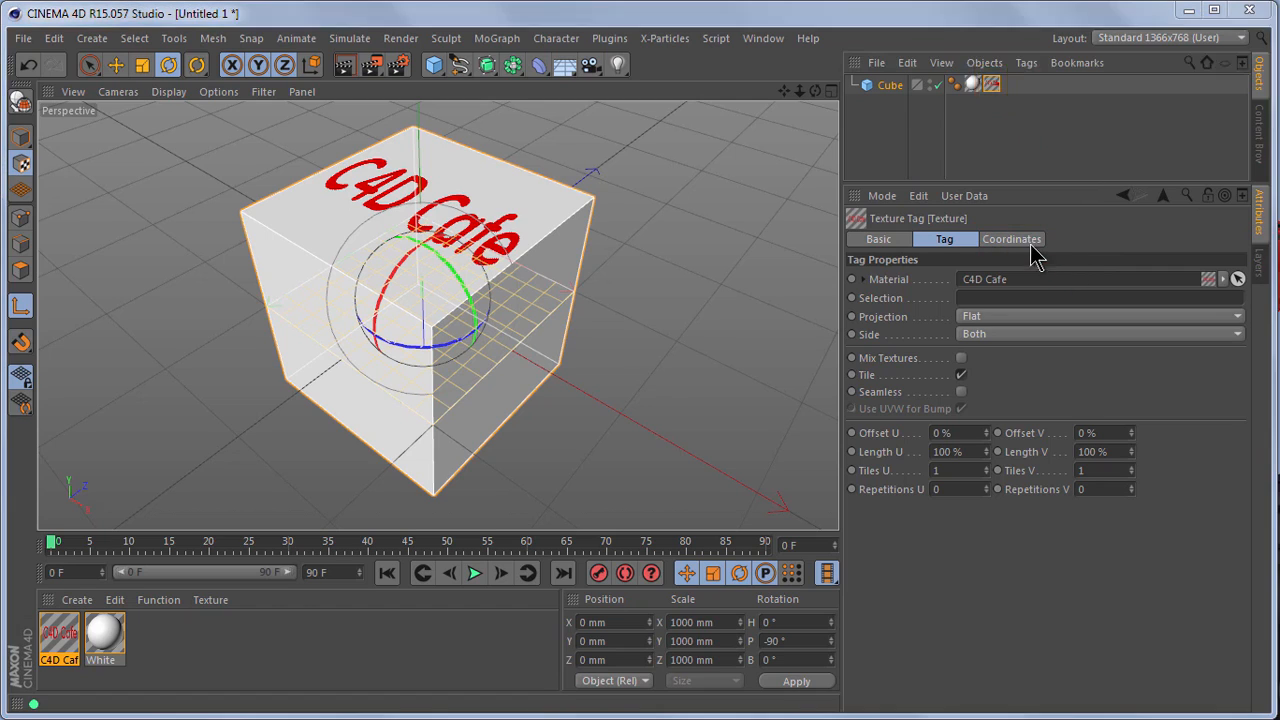
{"action": "left_click", "coordinate": [1012, 240]}
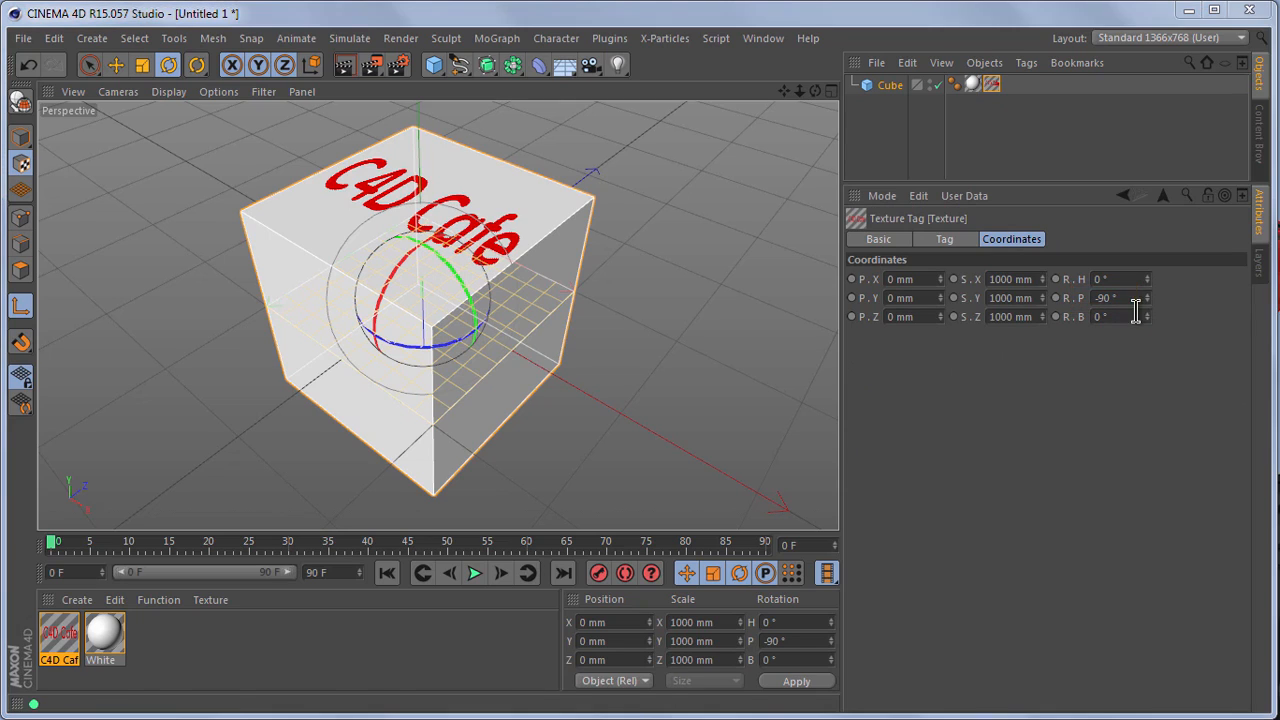
{"action": "left_click", "coordinate": [31, 66]}
{"action": "left_click", "coordinate": [31, 66]}
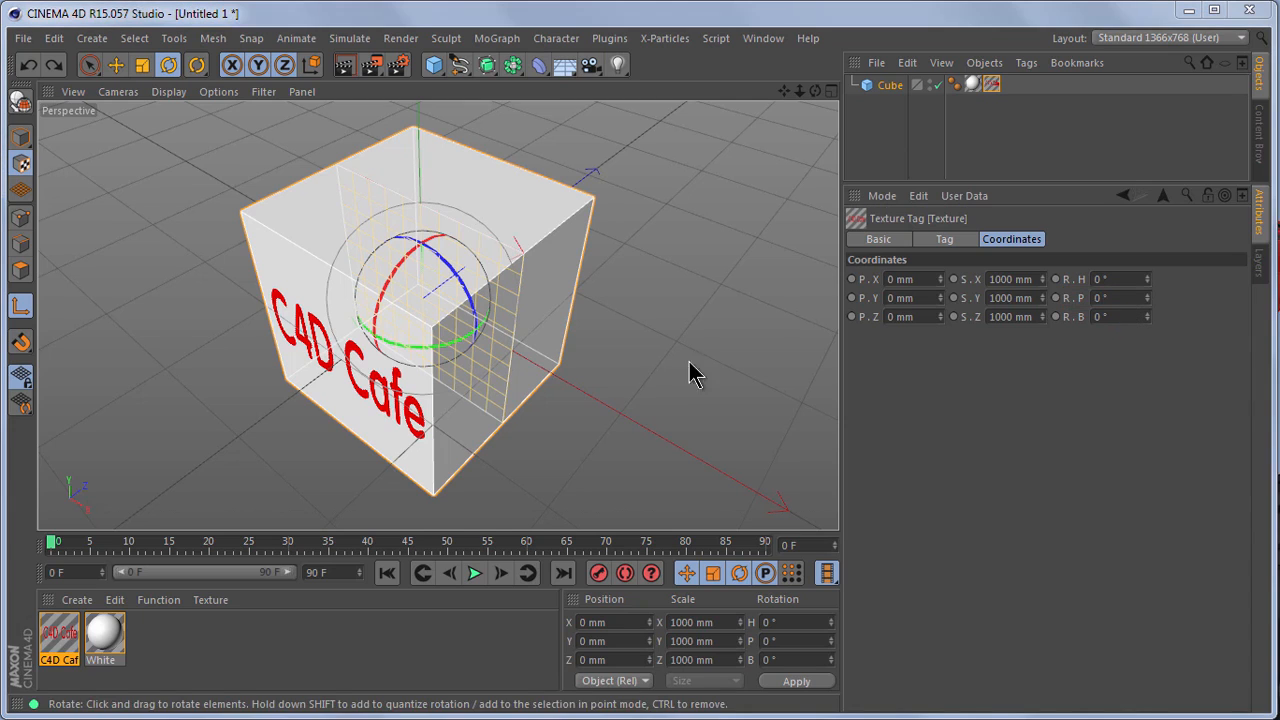
Step: Set the C4D Cafe texture tag's R.P rotation to -90° in its coordinates
{"action": "left_click", "coordinate": [1148, 296]}
{"action": "mouse_move", "coordinate": [1150, 298]}
{"action": "left_mouse_down"}
{"action": "mouse_move", "coordinate": [1157, 312]}
{"action": "mouse_move", "coordinate": [1148, 290]}
{"action": "mouse_move", "coordinate": [1148, 301]}
{"action": "left_mouse_up"}
{"action": "key", "text": "ctrl+shift+d"}
{"action": "key", "text": "Escape"}
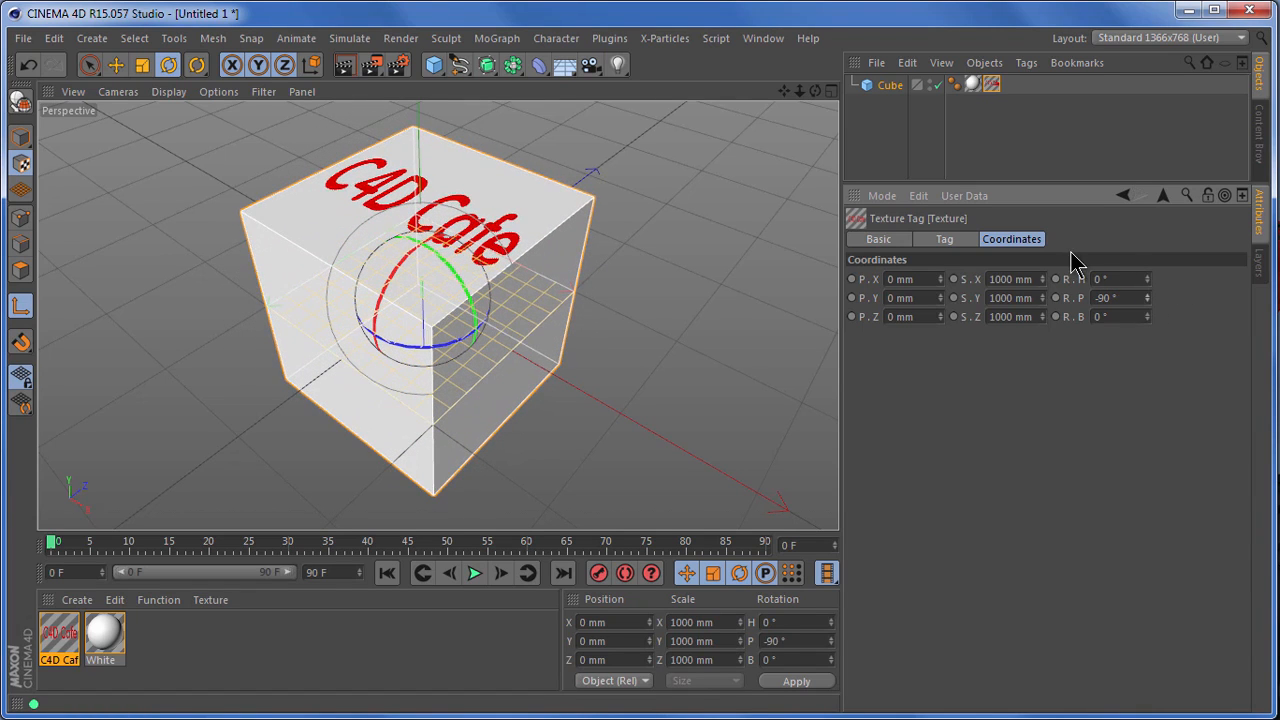